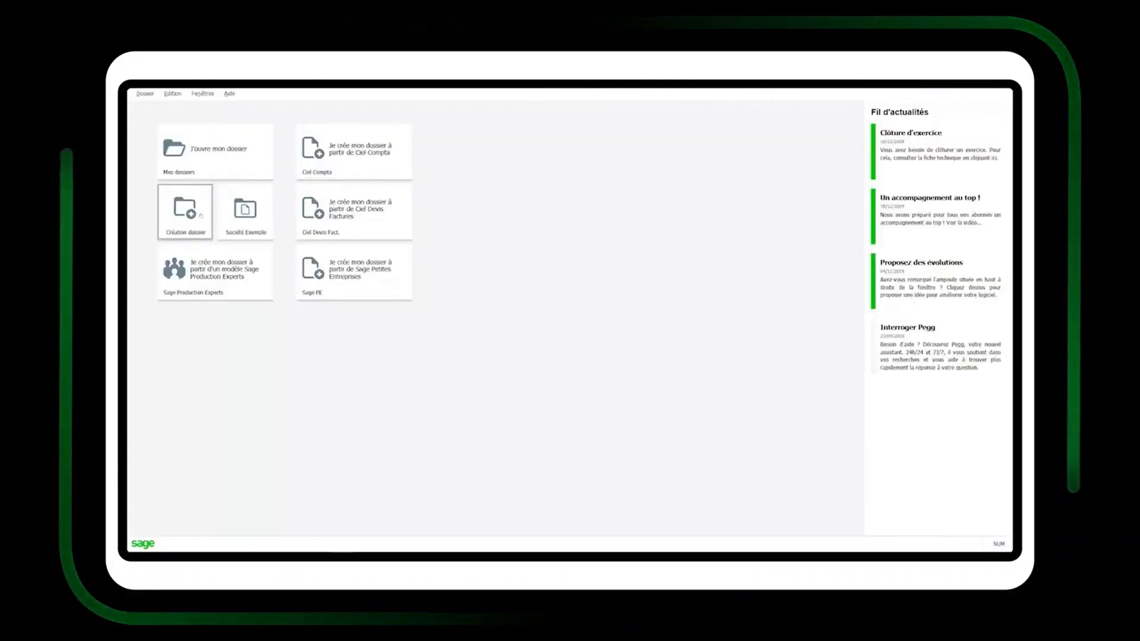
Step: Start creating a new company file named "Ma Société" and accept the contact and registration details as they are
{"action": "left_click", "coordinate": [201, 216]}
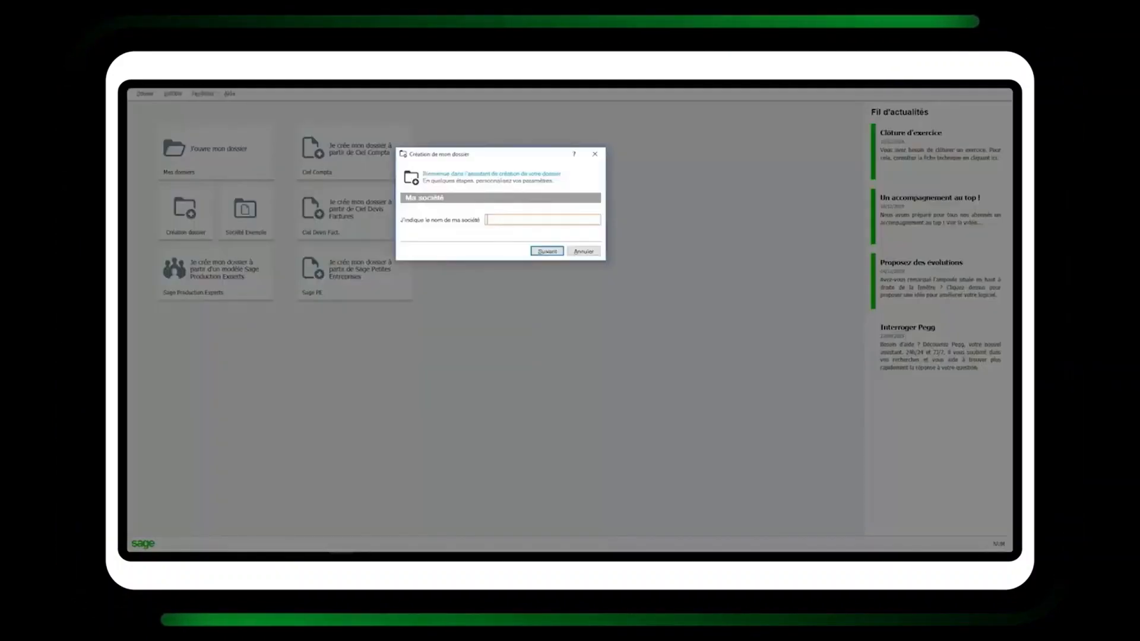
{"action": "type", "text": "Ma S"}
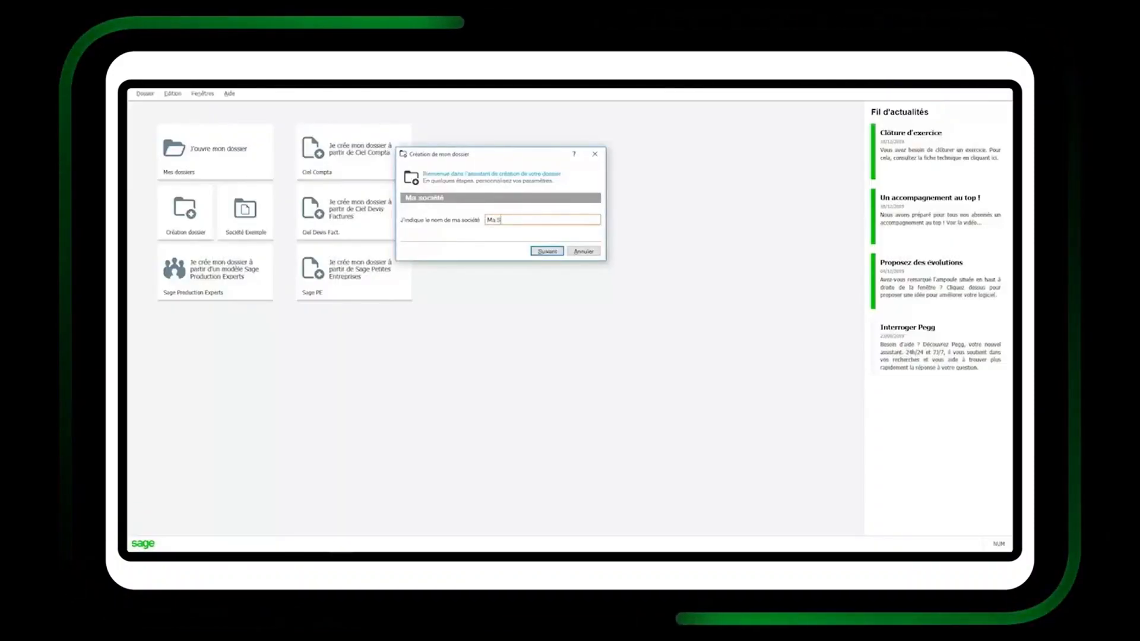
{"action": "type", "text": "ociét"}
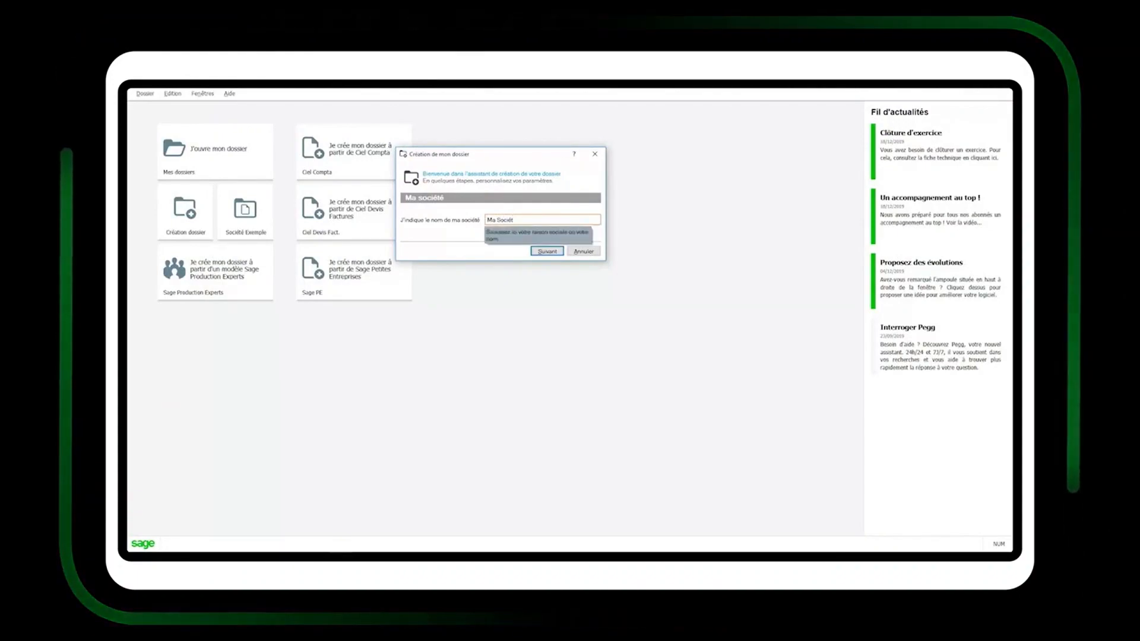
{"action": "type", "text": "é"}
{"action": "left_click", "coordinate": [545, 251]}
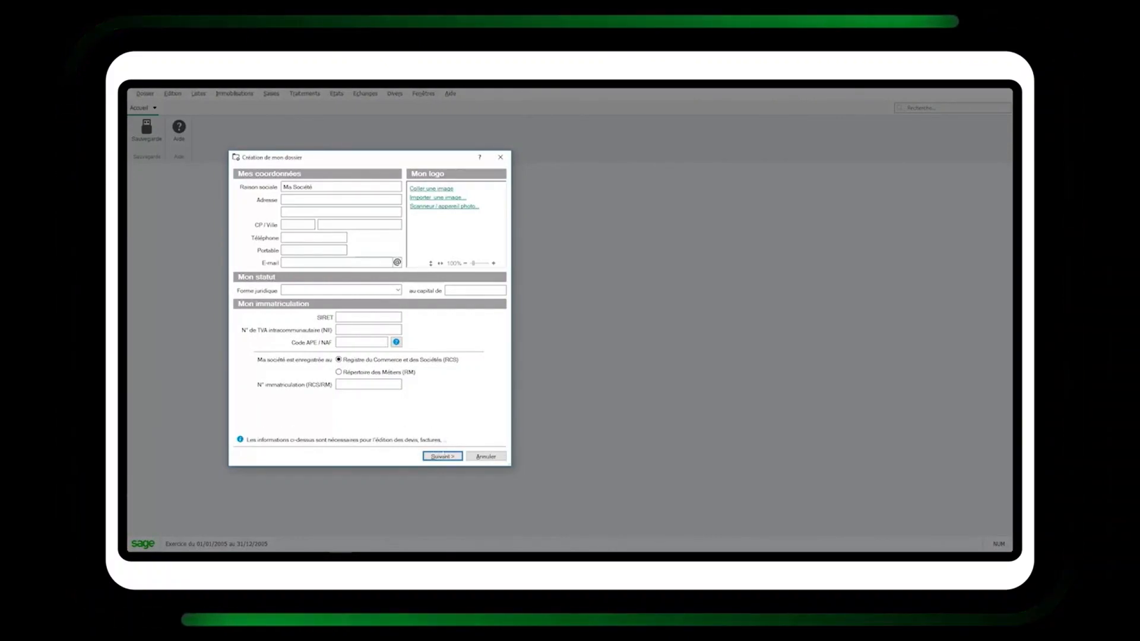
{"action": "left_click", "coordinate": [443, 457]}
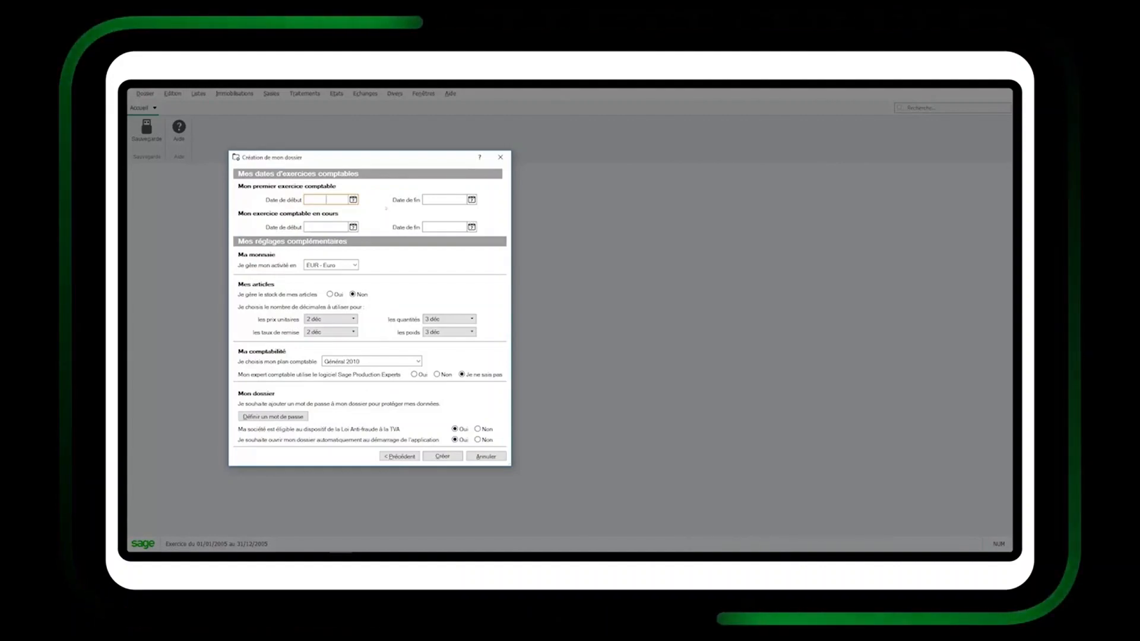
Step: Set the first accounting year to start on 01/01/2019
{"action": "left_click", "coordinate": [354, 199]}
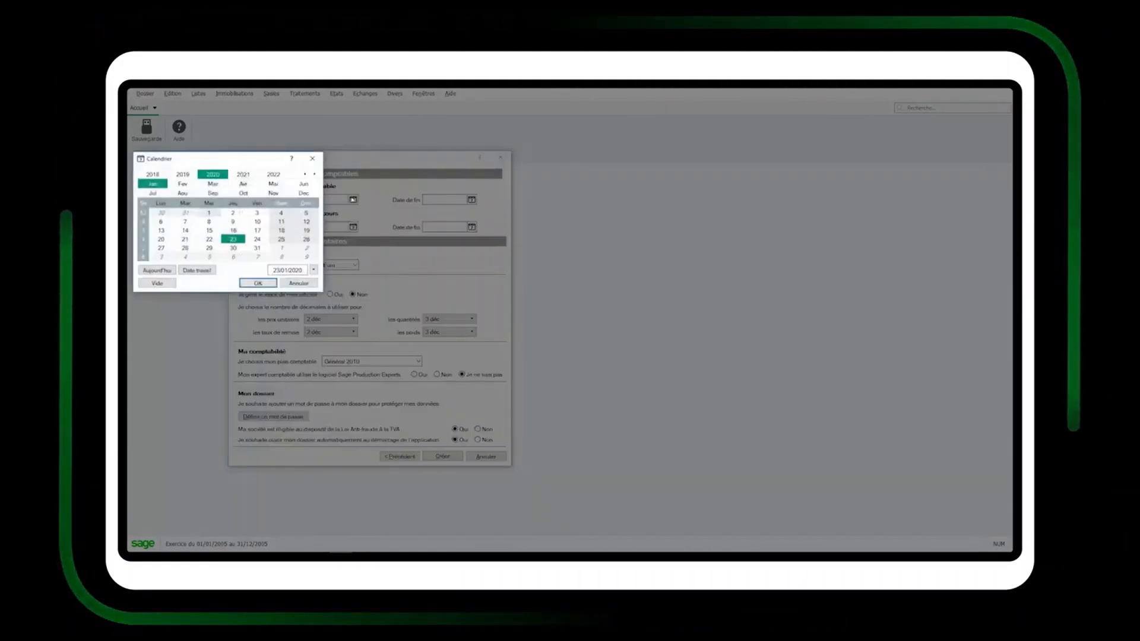
{"action": "left_click", "coordinate": [182, 174]}
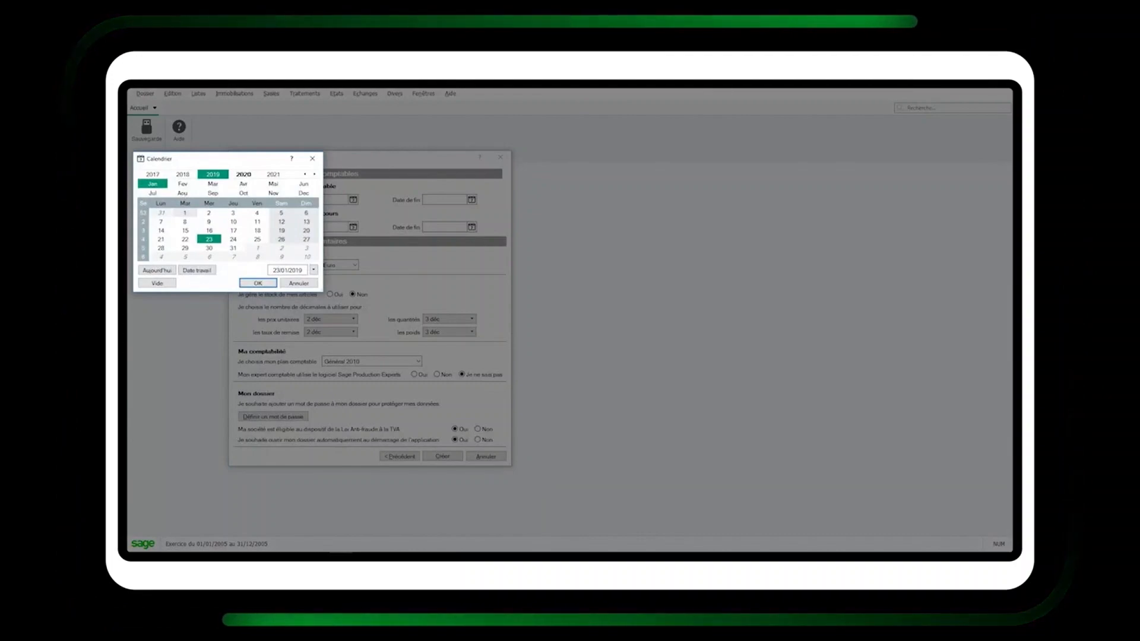
{"action": "left_click", "coordinate": [185, 212]}
{"action": "left_click", "coordinate": [258, 283]}
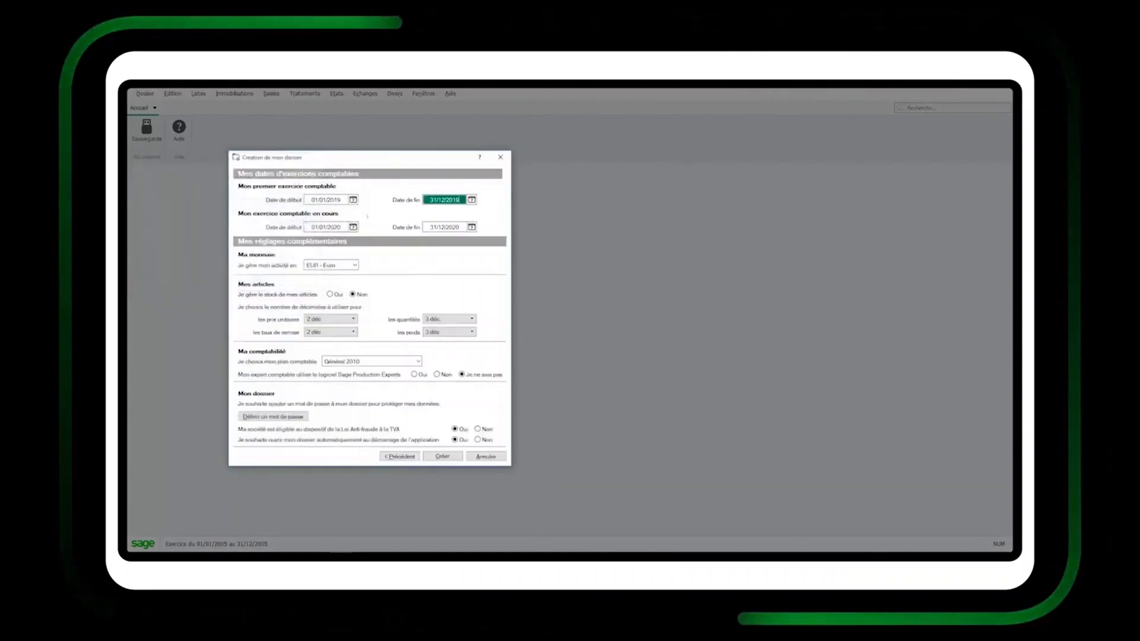
Step: Set the current accounting year's start date to 01/01/2019 and create the company file
{"action": "left_click", "coordinate": [353, 227]}
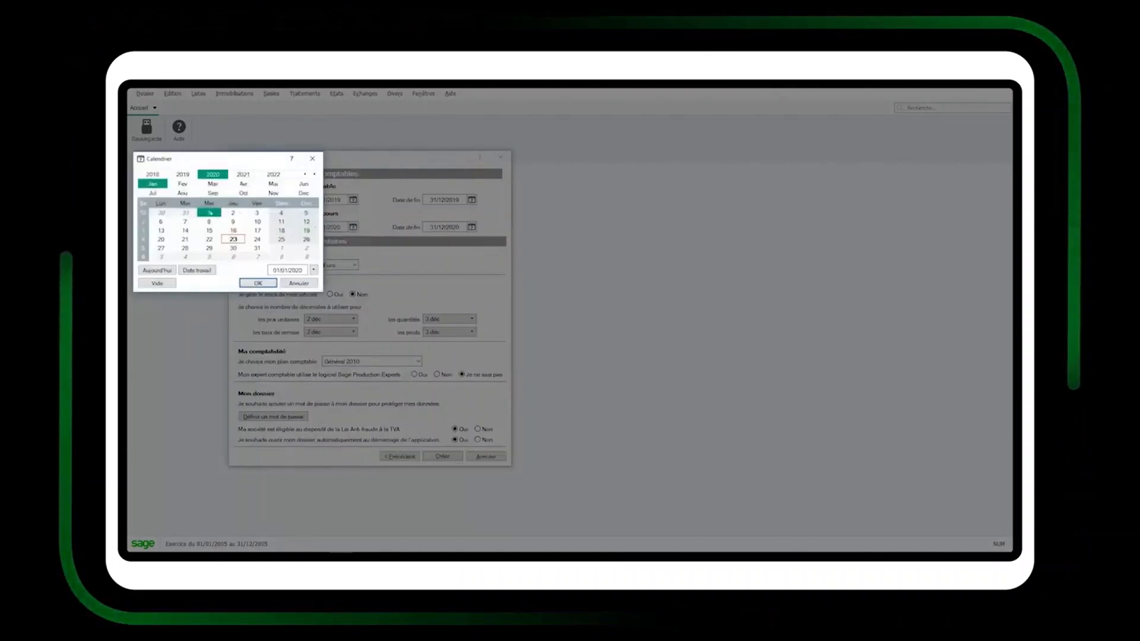
{"action": "left_click", "coordinate": [182, 174]}
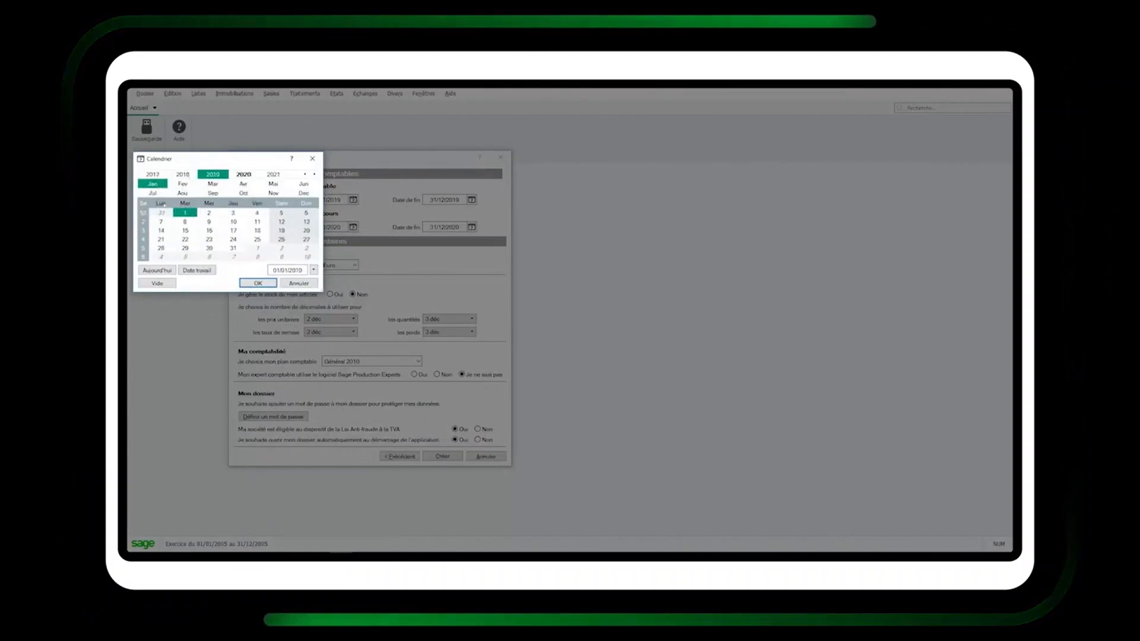
{"action": "left_click", "coordinate": [258, 284]}
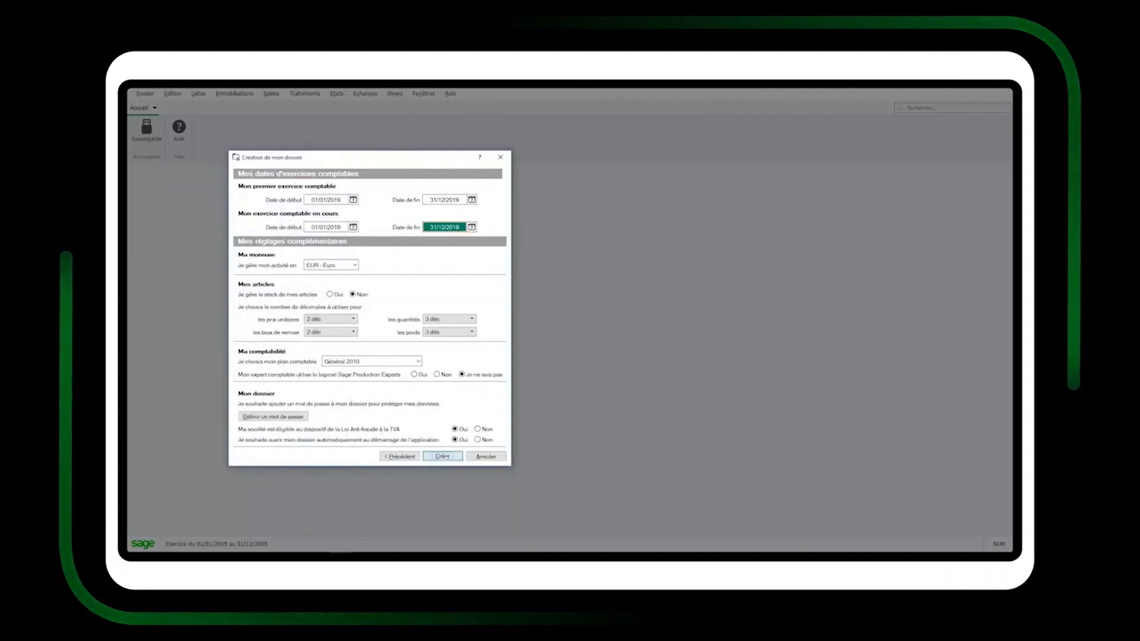
{"action": "left_click", "coordinate": [442, 456]}
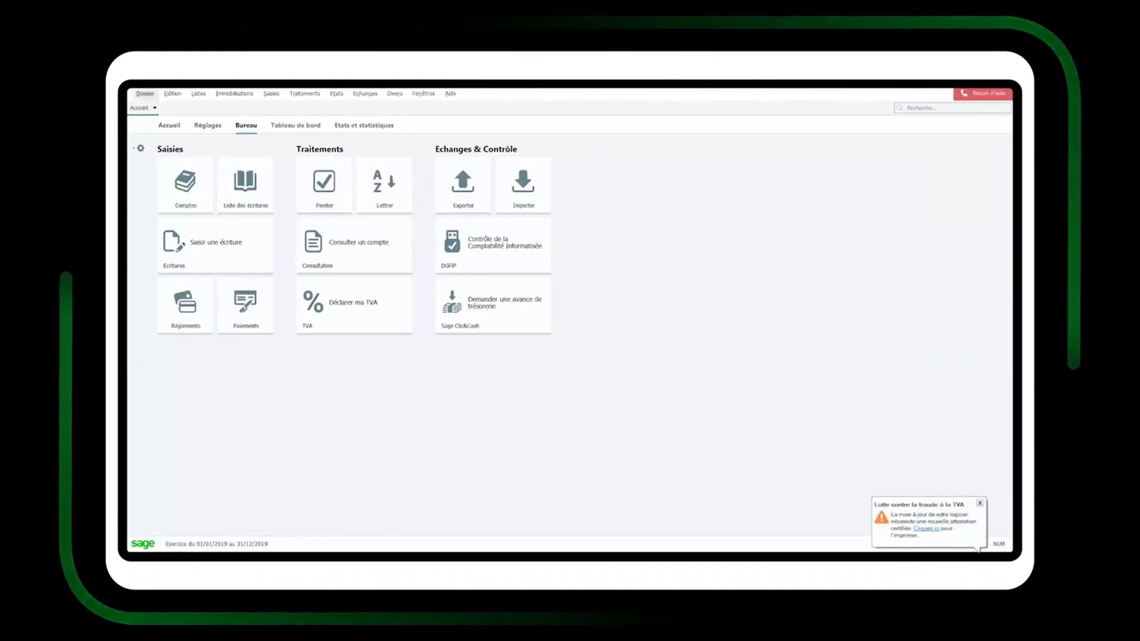
Step: Open the list of configurable imports (Imports paramétrables) for the new company file
{"action": "left_click", "coordinate": [147, 95]}
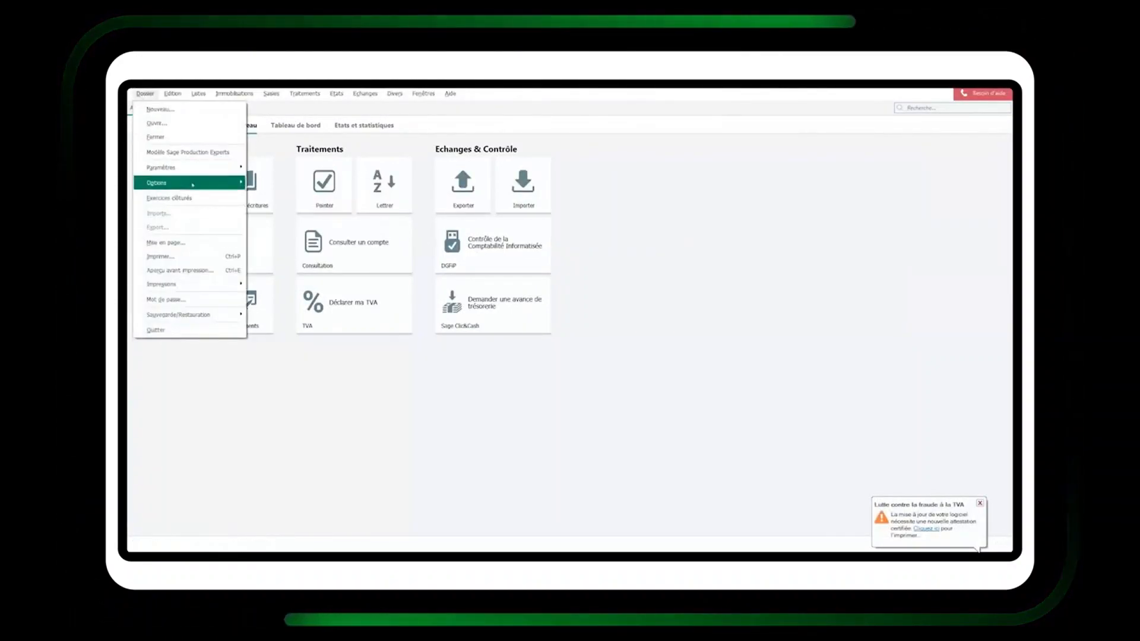
{"action": "mouse_move", "coordinate": [193, 185]}
{"action": "left_click", "coordinate": [283, 268]}
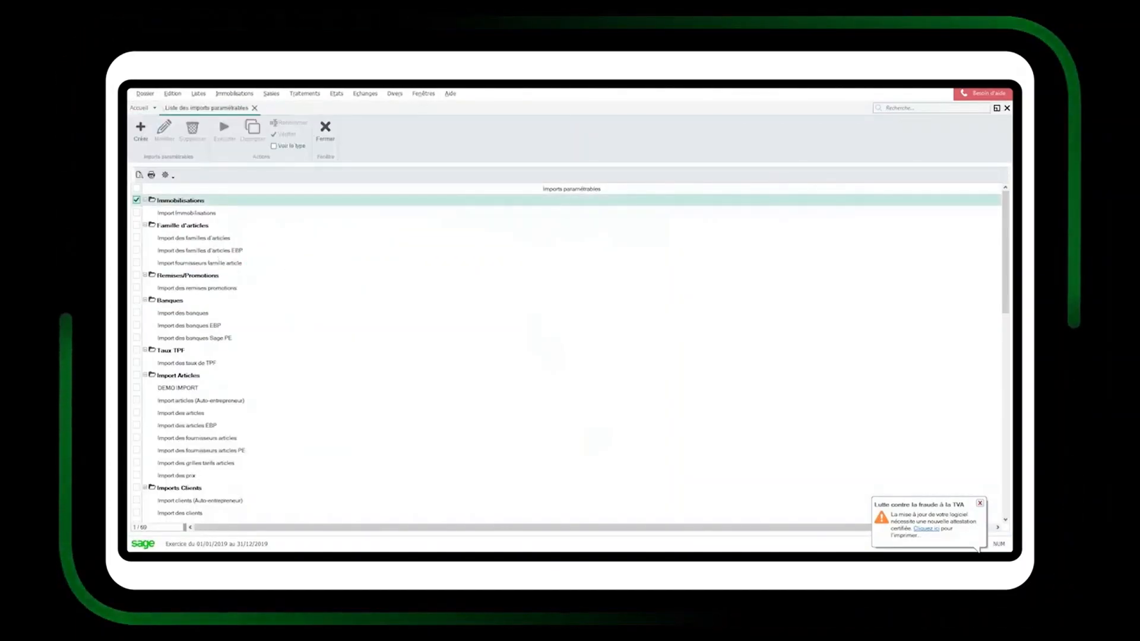
Step: Import all elements of import_parametrable_s2.sgeda from the Téléchargements folder into the list of configurable imports
{"action": "left_click", "coordinate": [145, 94]}
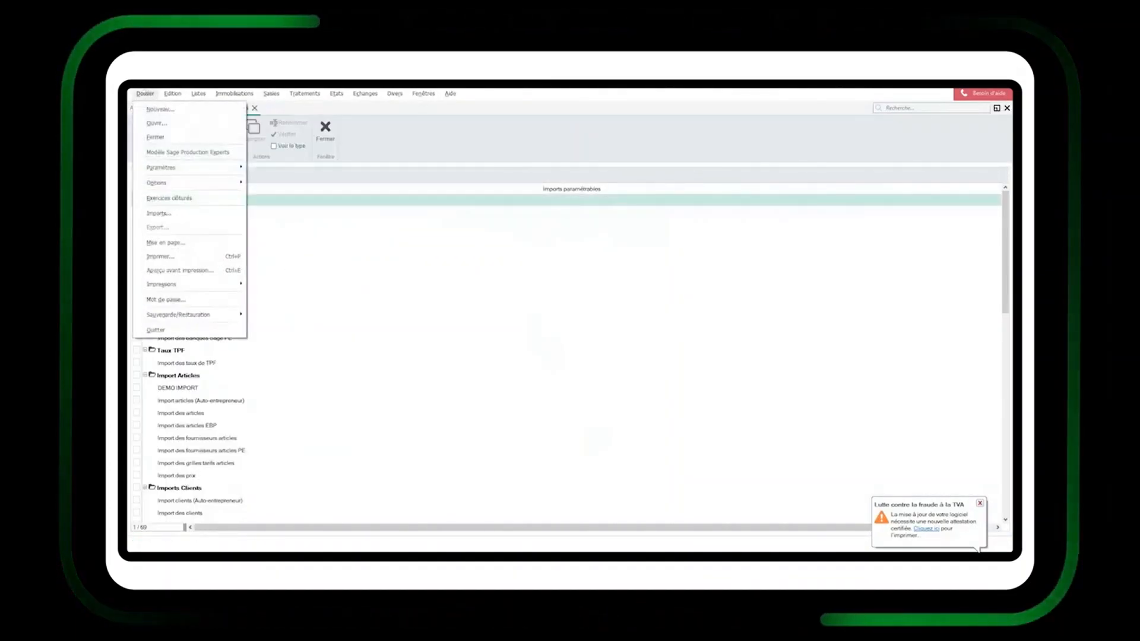
{"action": "left_click", "coordinate": [158, 214]}
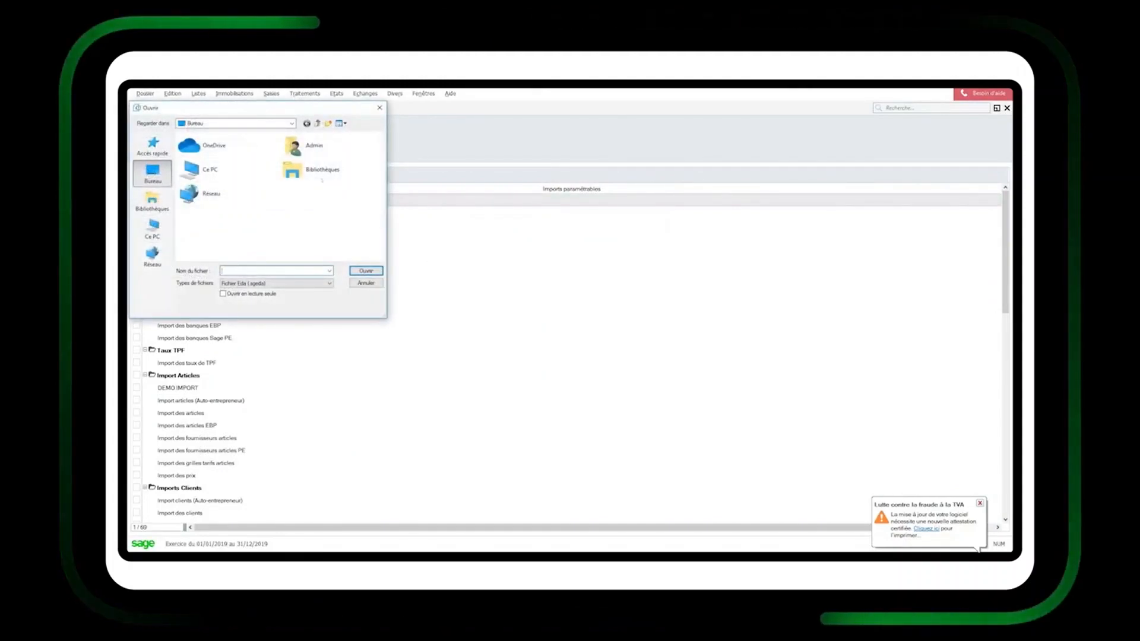
{"action": "double_click", "coordinate": [308, 146]}
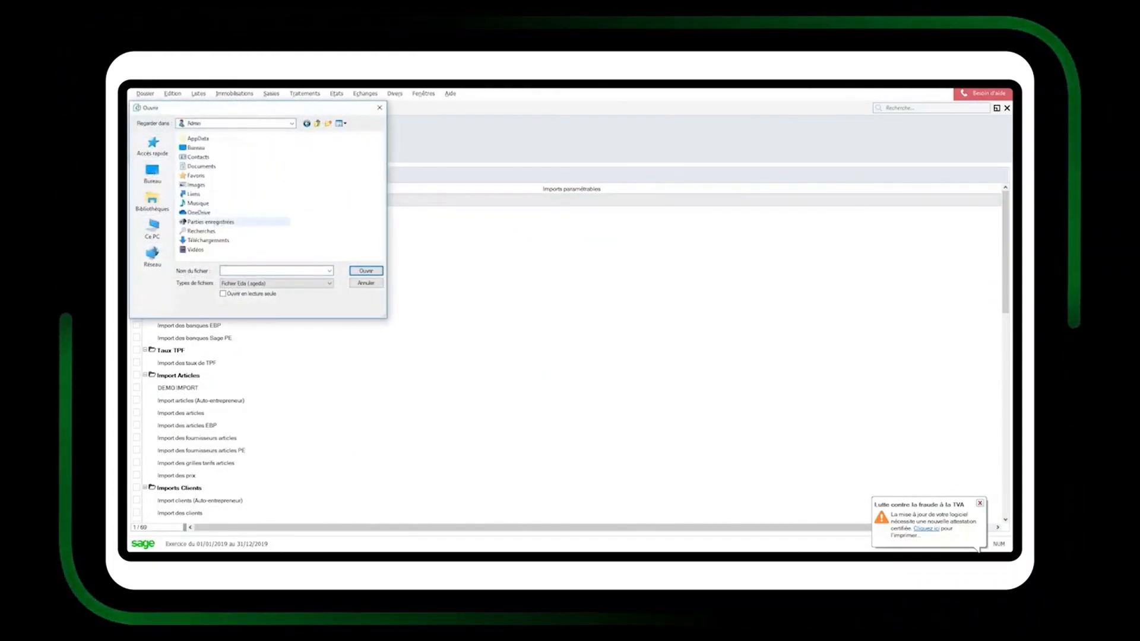
{"action": "double_click", "coordinate": [208, 240]}
{"action": "left_click", "coordinate": [221, 148]}
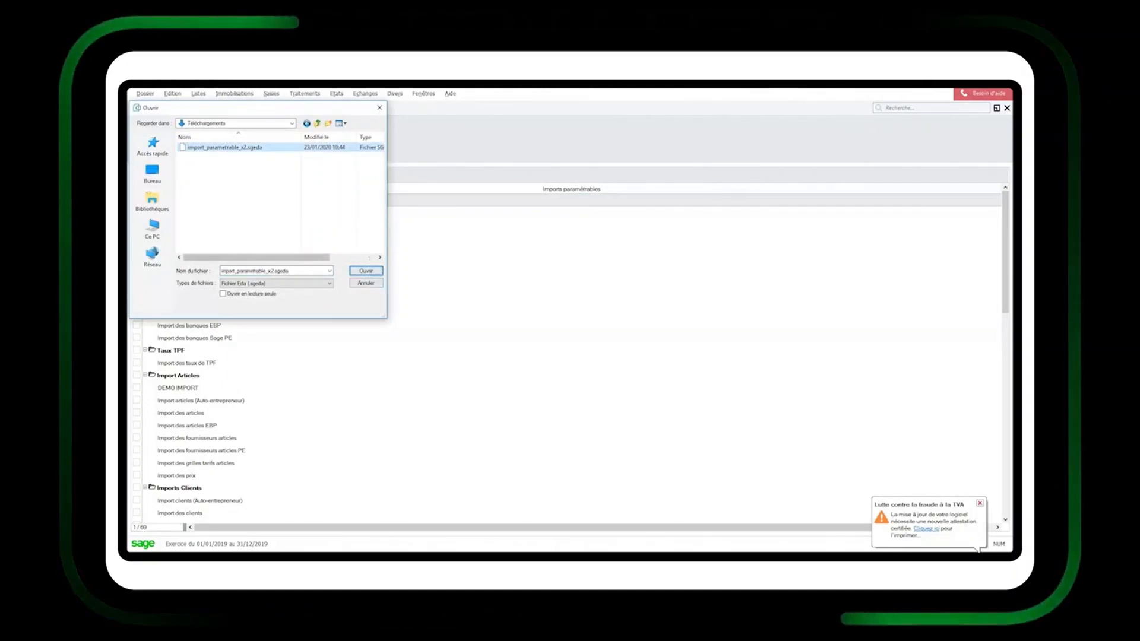
{"action": "left_click", "coordinate": [367, 271]}
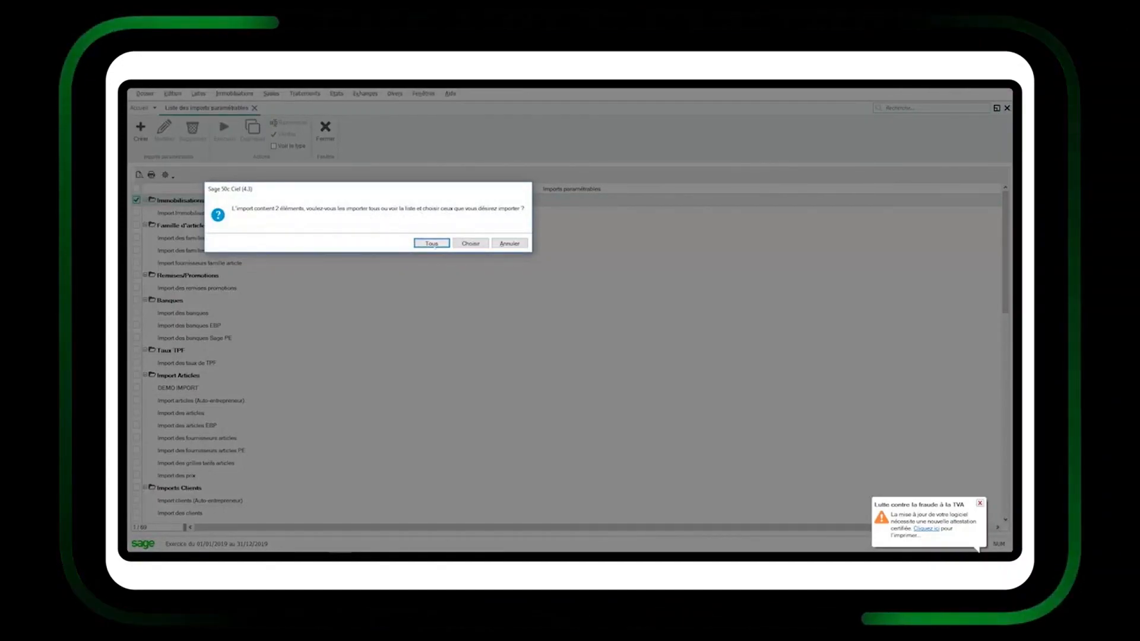
{"action": "left_click", "coordinate": [431, 243]}
Step: Locate the two FEC file import formats, Délimité Tabul and Délimité Trait, under Ecritures comptables
{"action": "scroll", "coordinate": [271, 226], "scroll_direction": "down", "scroll_amount": 7}
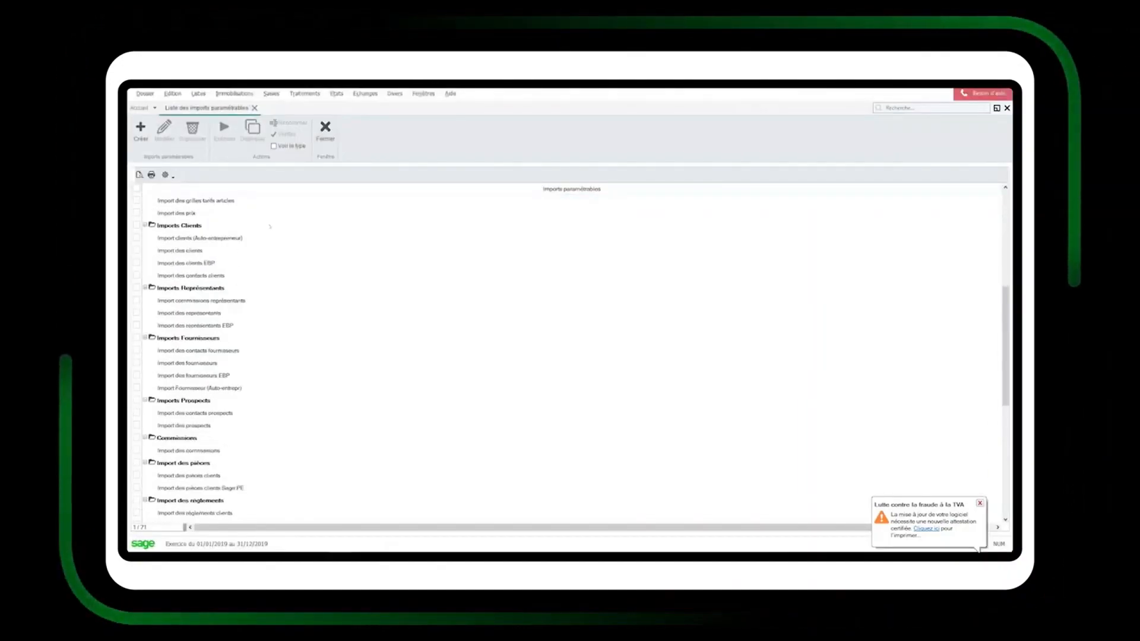
{"action": "scroll", "coordinate": [270, 226], "scroll_direction": "down", "scroll_amount": 8}
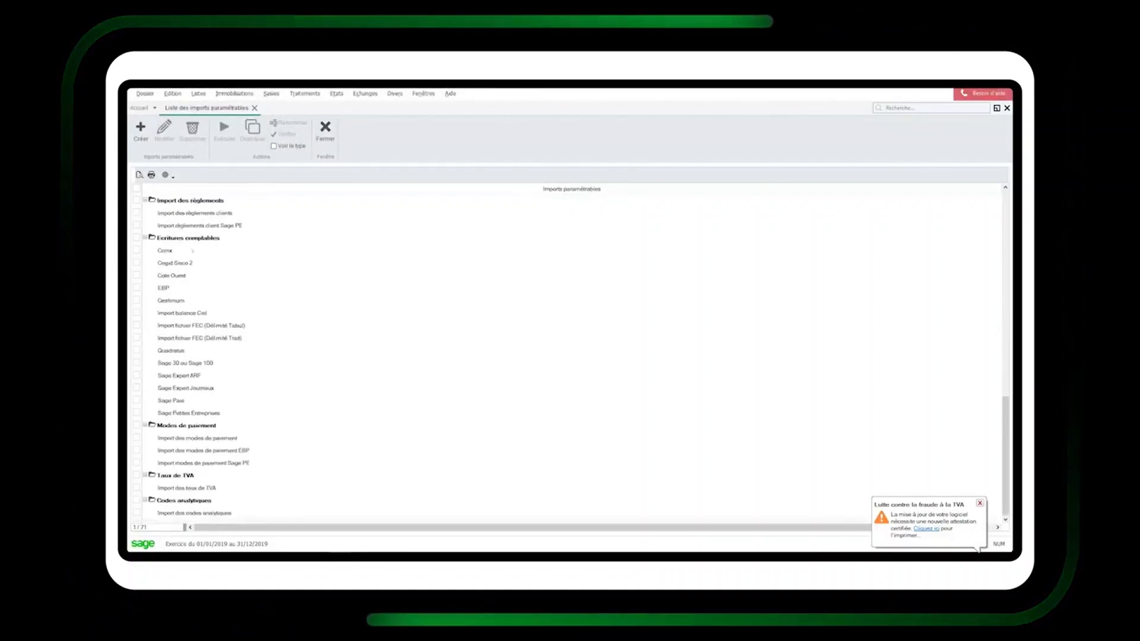
{"action": "left_click", "coordinate": [192, 328]}
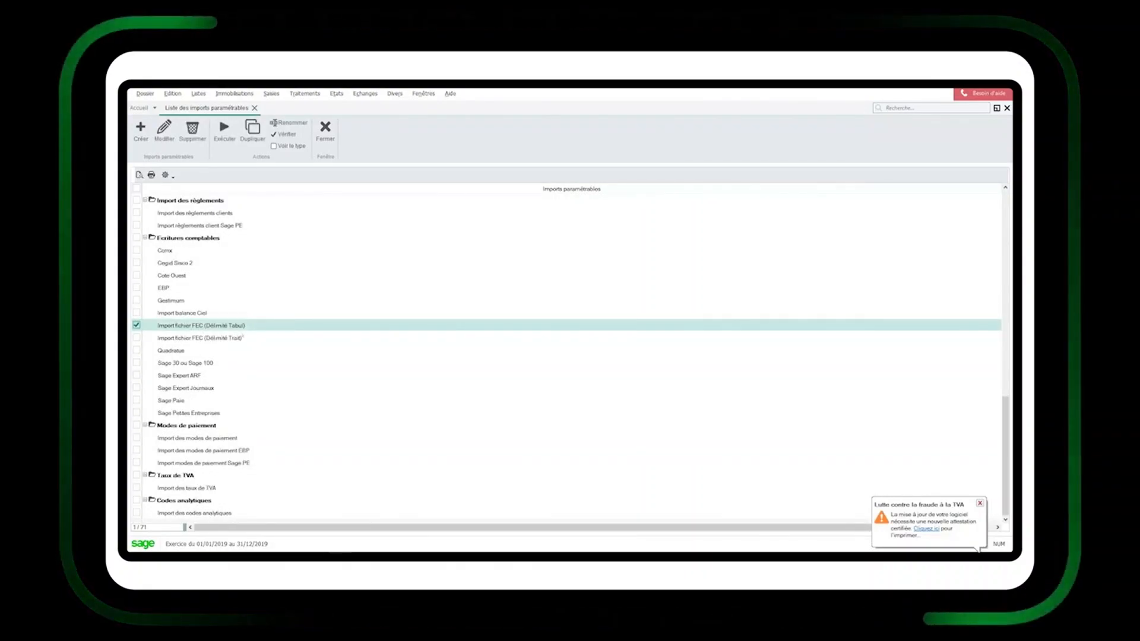
{"action": "left_click", "coordinate": [242, 337]}
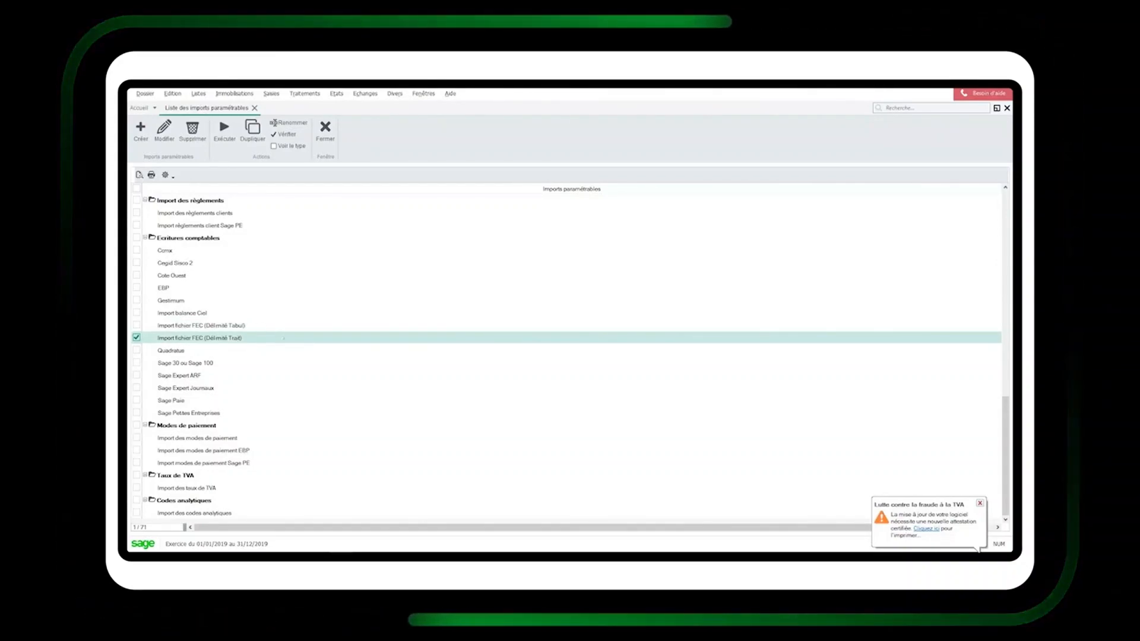
Step: Switch to the FEC text file in Notepad, check which delimiter separates its fields, and close it
{"action": "left_click", "coordinate": [364, 557]}
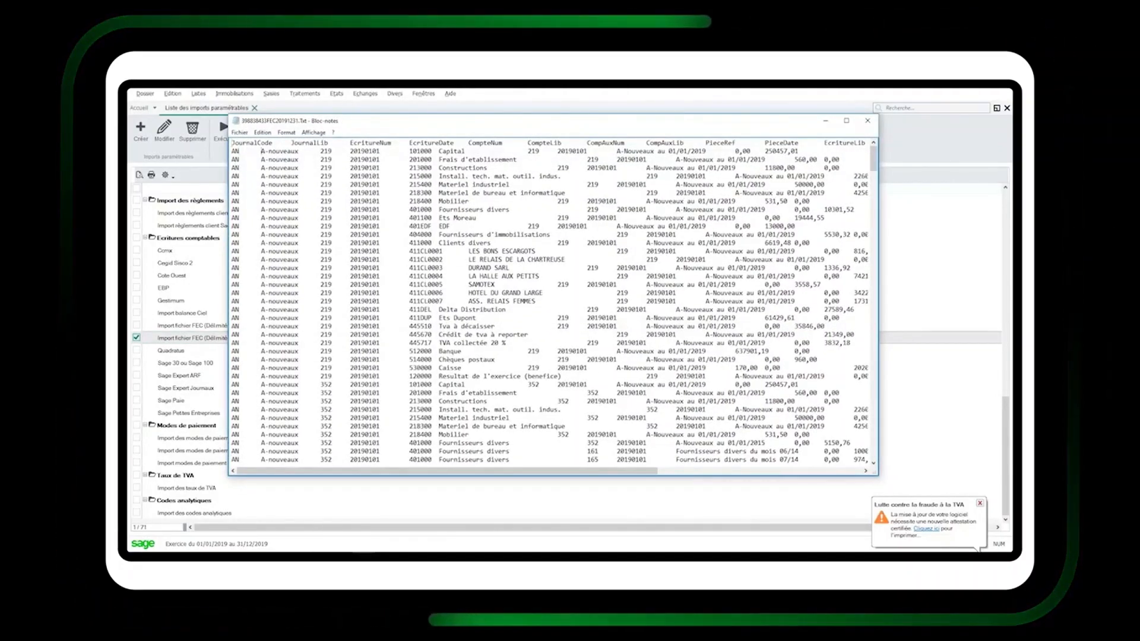
{"action": "left_click_drag", "start_coordinate": [298, 151], "coordinate": [320, 151]}
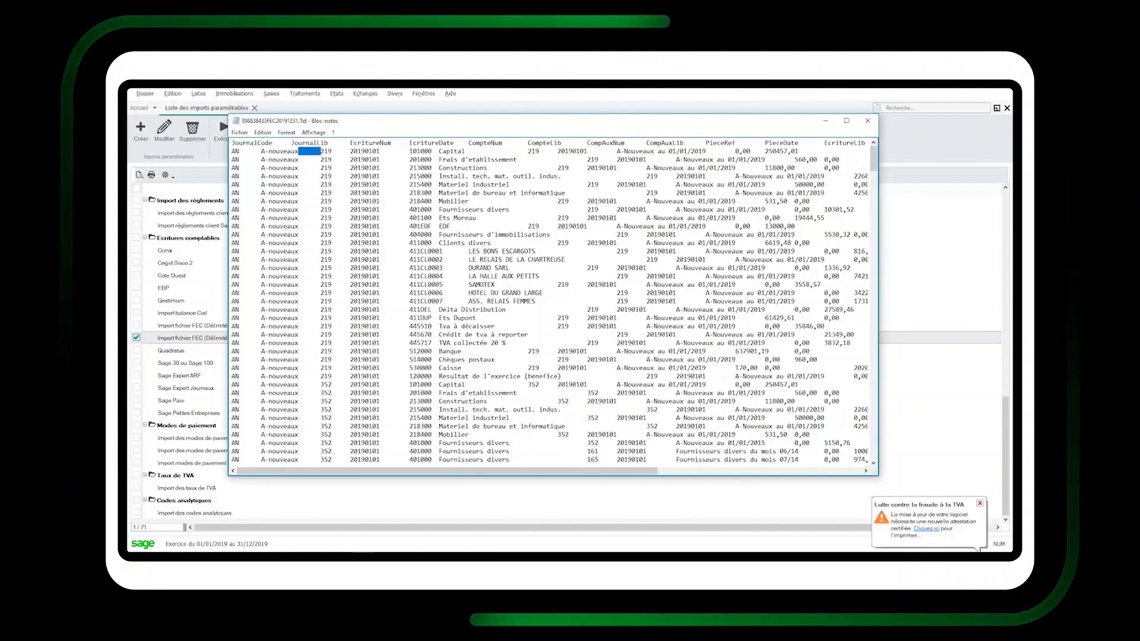
{"action": "left_click", "coordinate": [868, 121]}
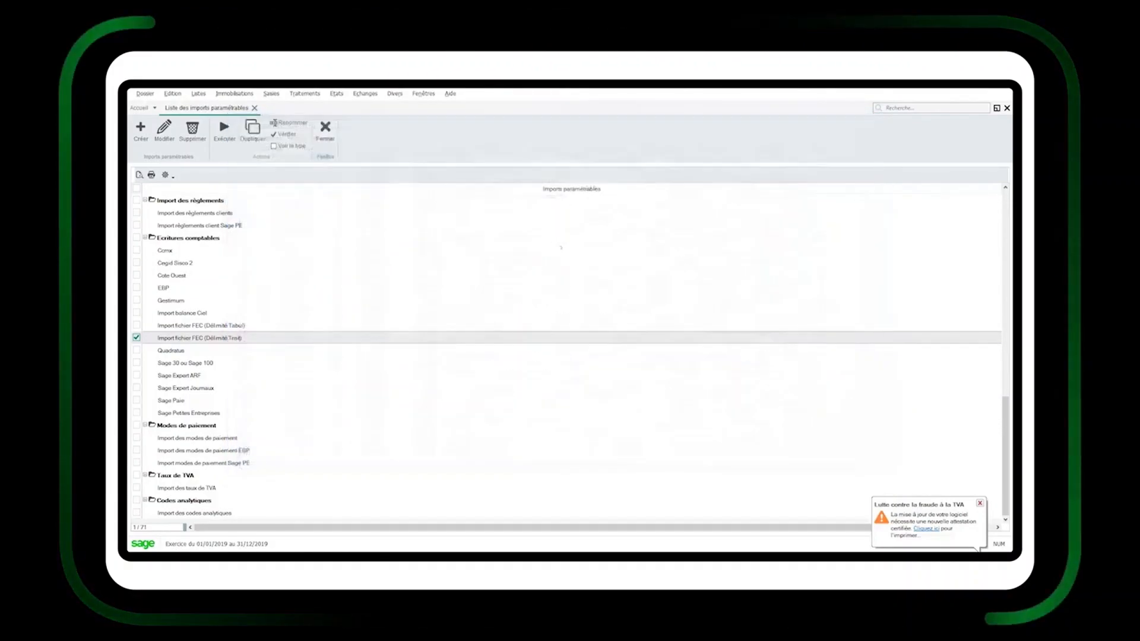
Step: Try to import the FEC text file from the desktop with "Import fichier FEC (Délimité Tabul)", then close the import report
{"action": "left_click", "coordinate": [227, 326]}
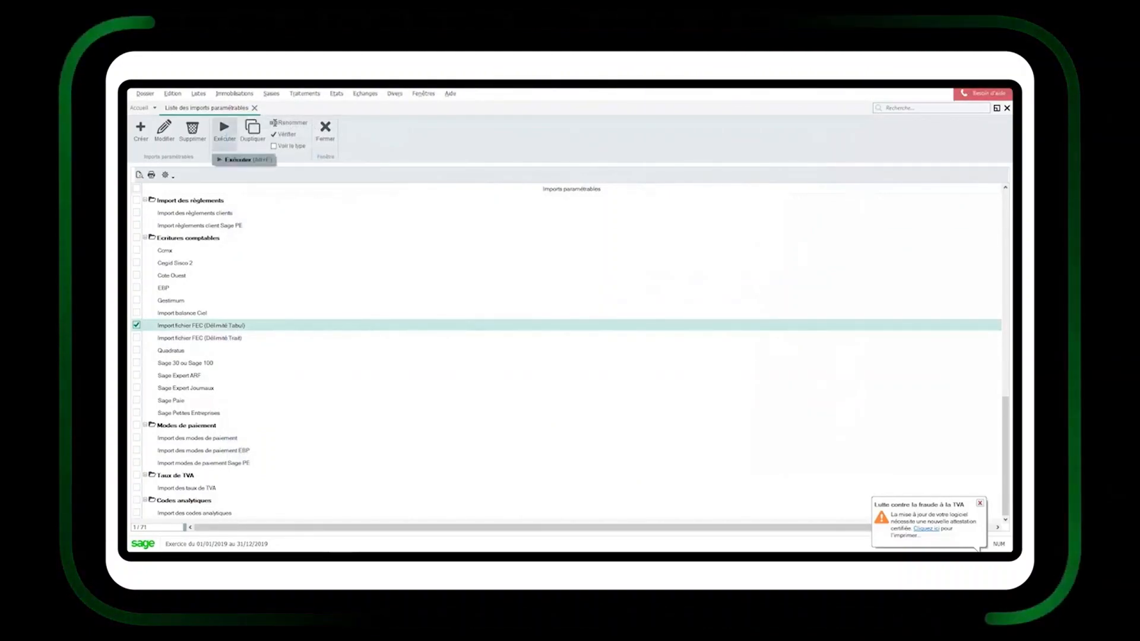
{"action": "left_click", "coordinate": [224, 127]}
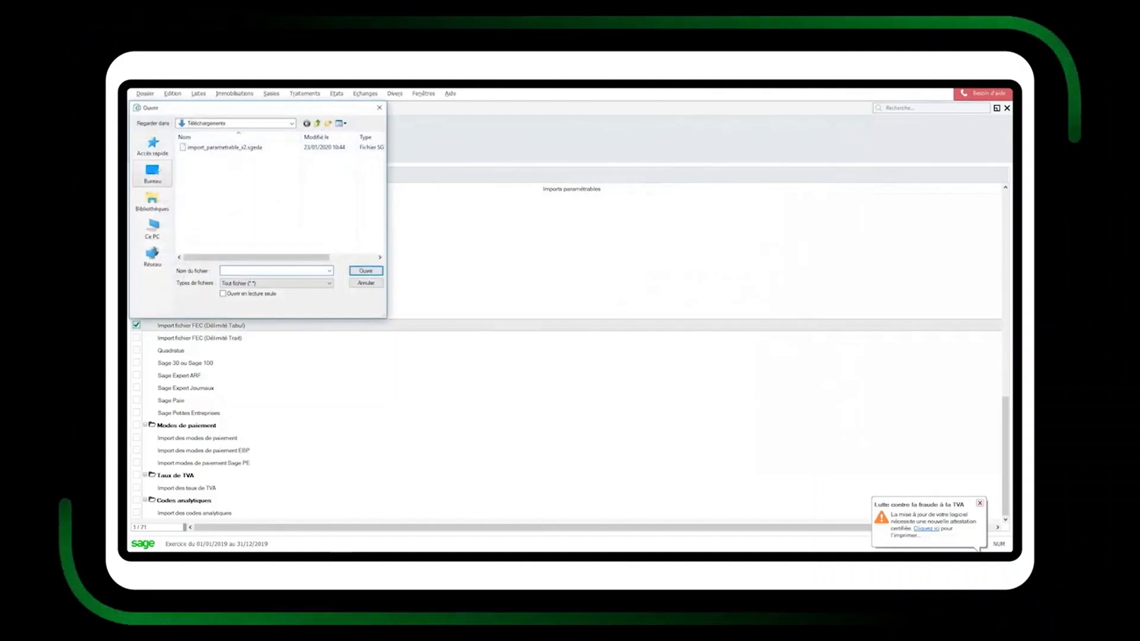
{"action": "left_click", "coordinate": [159, 172]}
{"action": "left_click", "coordinate": [211, 225]}
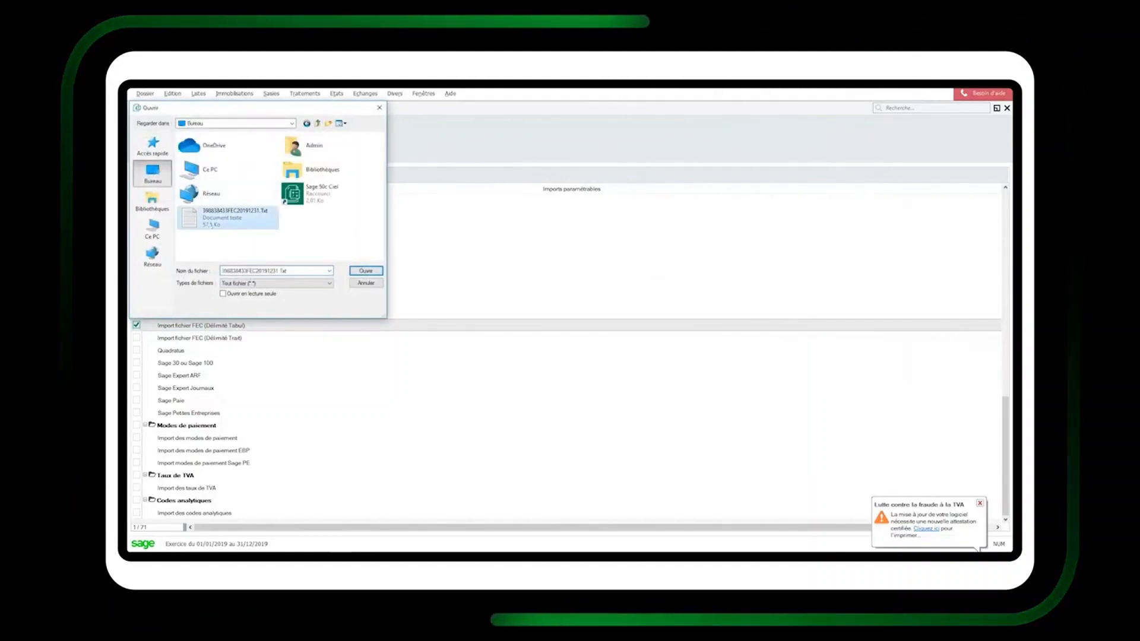
{"action": "left_click", "coordinate": [365, 272]}
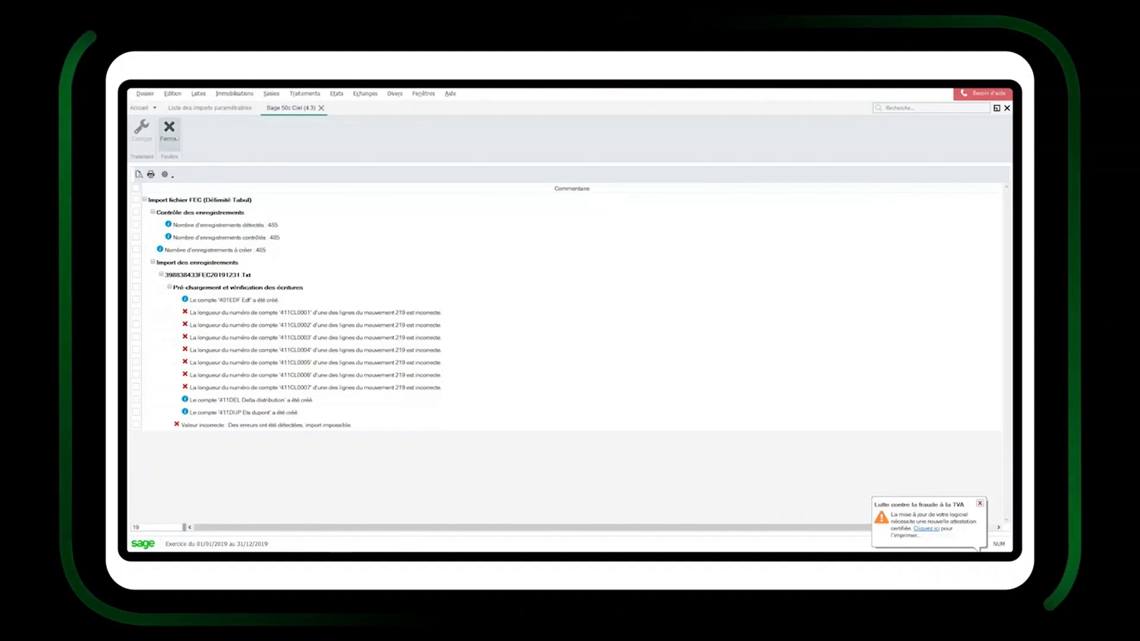
{"action": "left_click", "coordinate": [172, 133]}
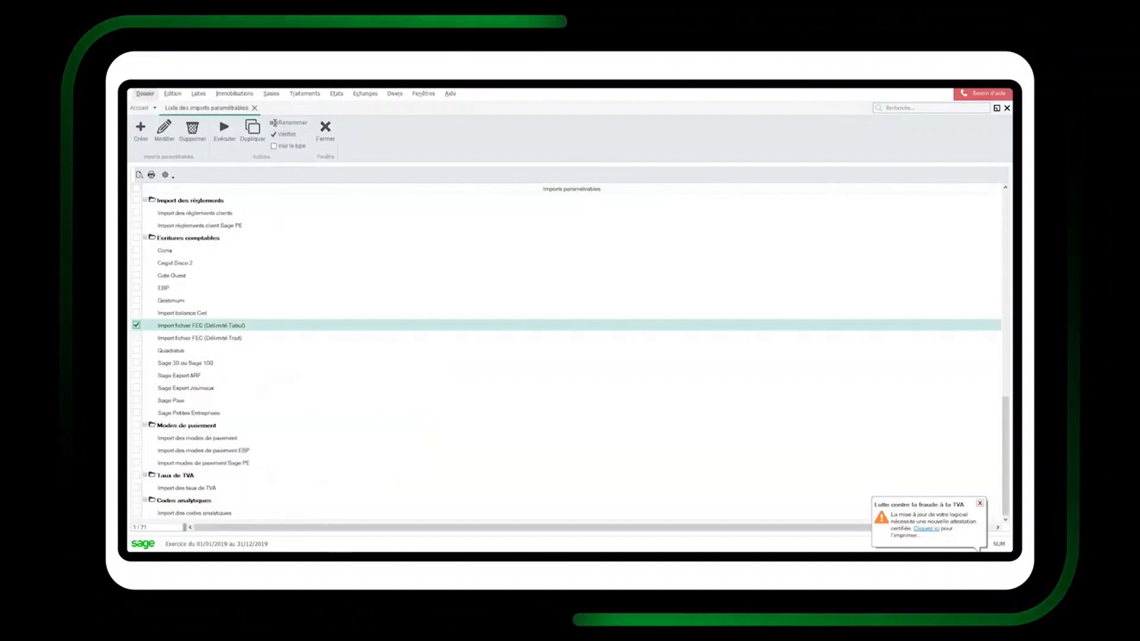
Step: Open the accounting parameters, agreeing to close all windows, and display the Racines/Défauts settings
{"action": "left_click", "coordinate": [145, 93]}
{"action": "mouse_move", "coordinate": [196, 169]}
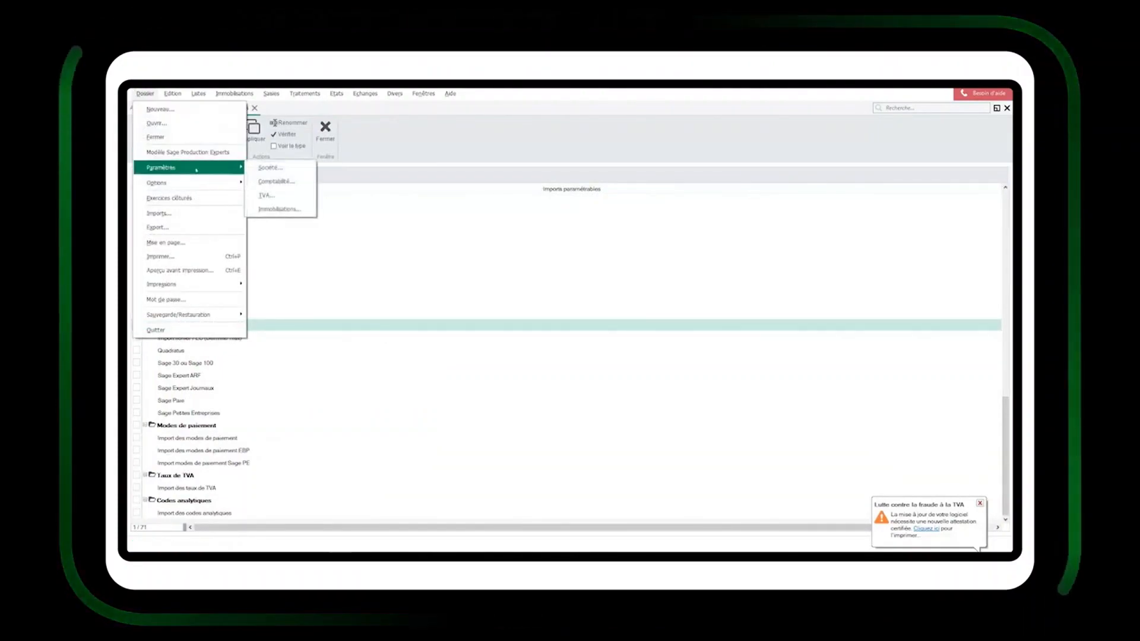
{"action": "left_click", "coordinate": [270, 180]}
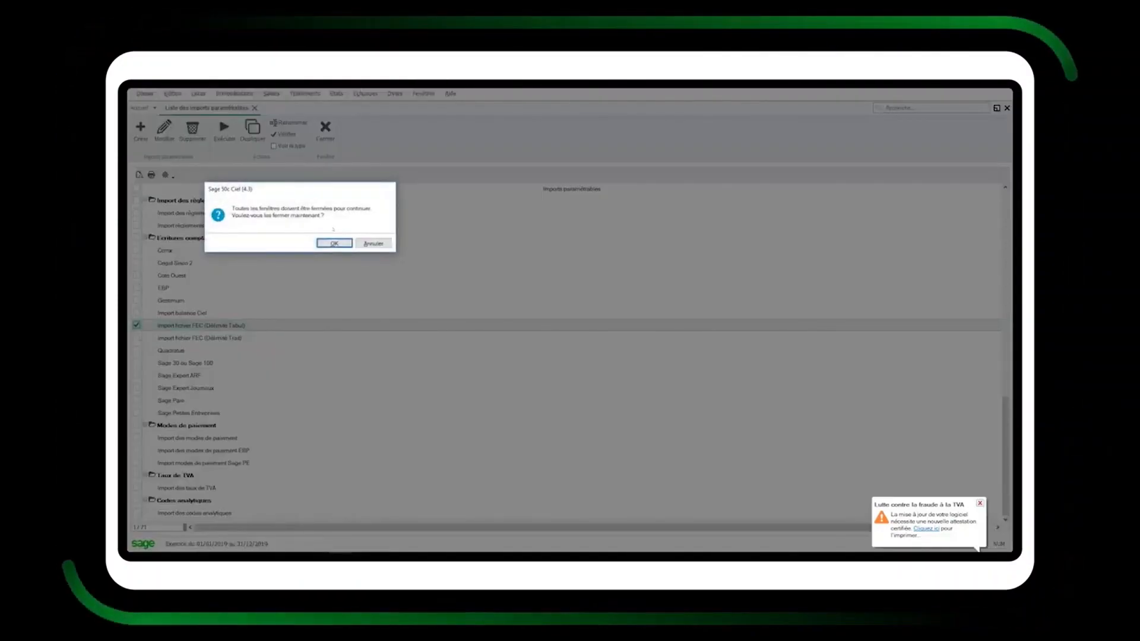
{"action": "left_click", "coordinate": [335, 243]}
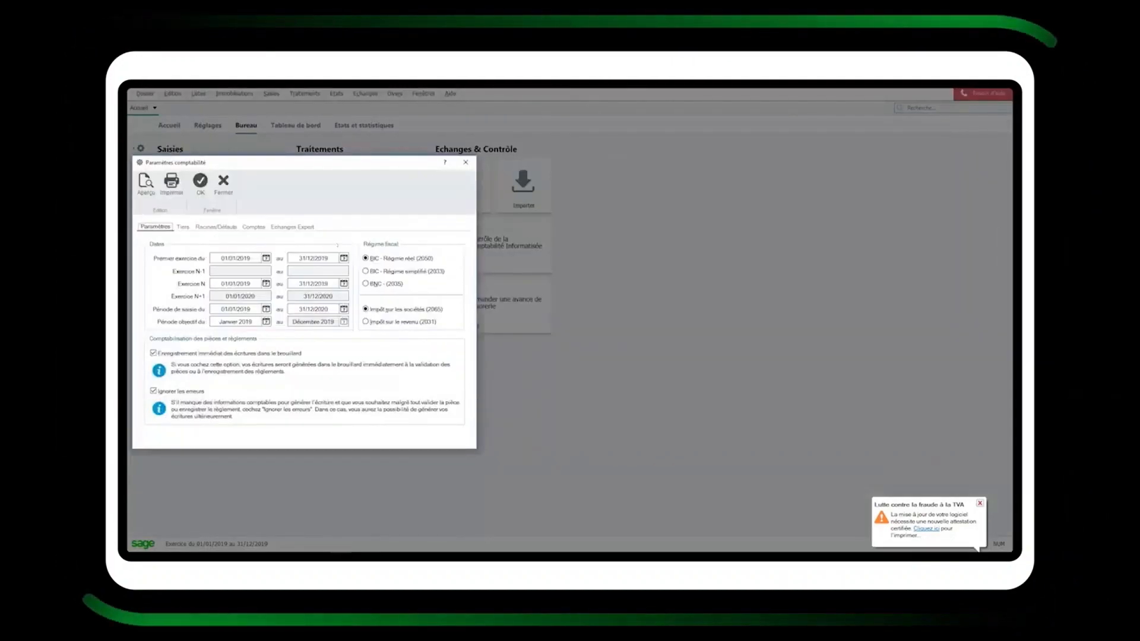
{"action": "left_click", "coordinate": [216, 227]}
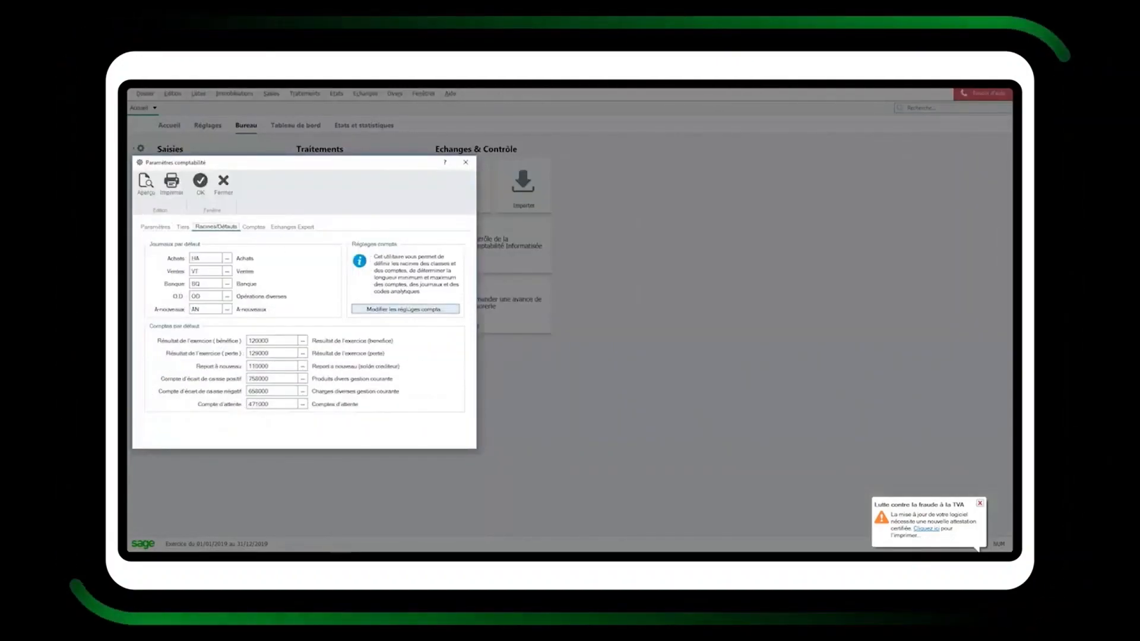
Step: Save the accounting parameters, open the account settings, set the maximum account length to 9 characters, and apply the new settings
{"action": "left_click", "coordinate": [423, 309]}
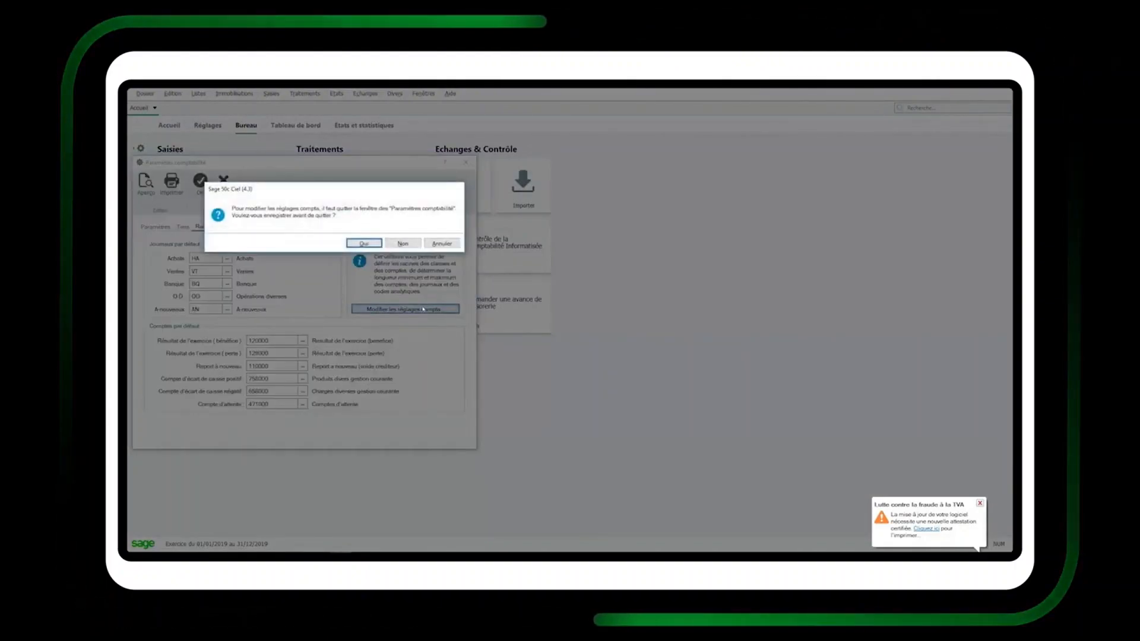
{"action": "left_click", "coordinate": [366, 245]}
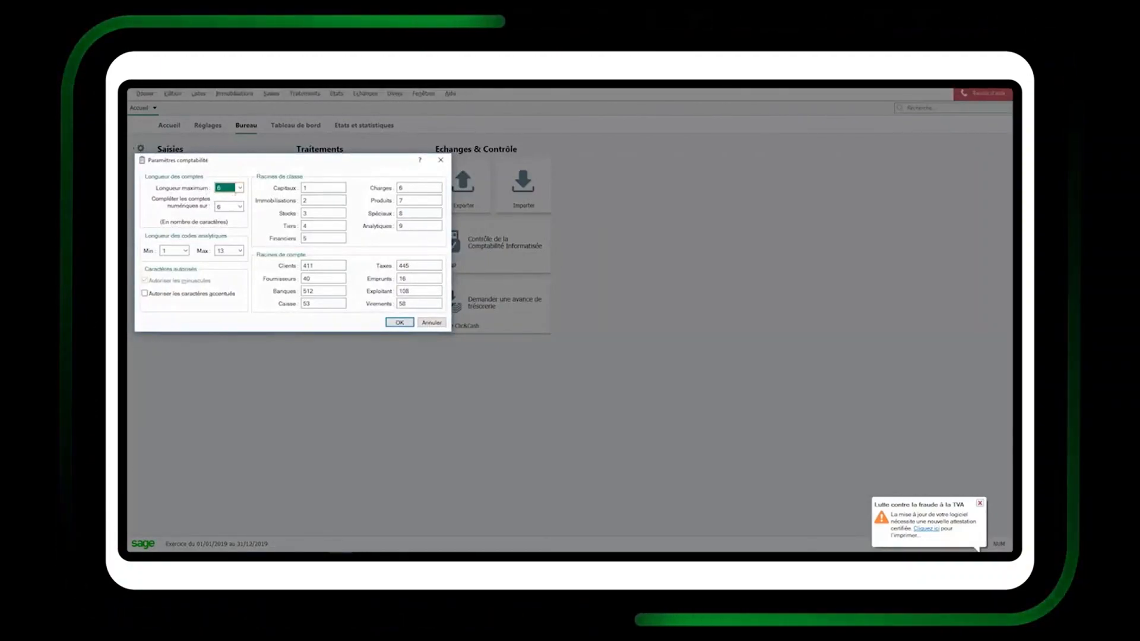
{"action": "left_click", "coordinate": [240, 187]}
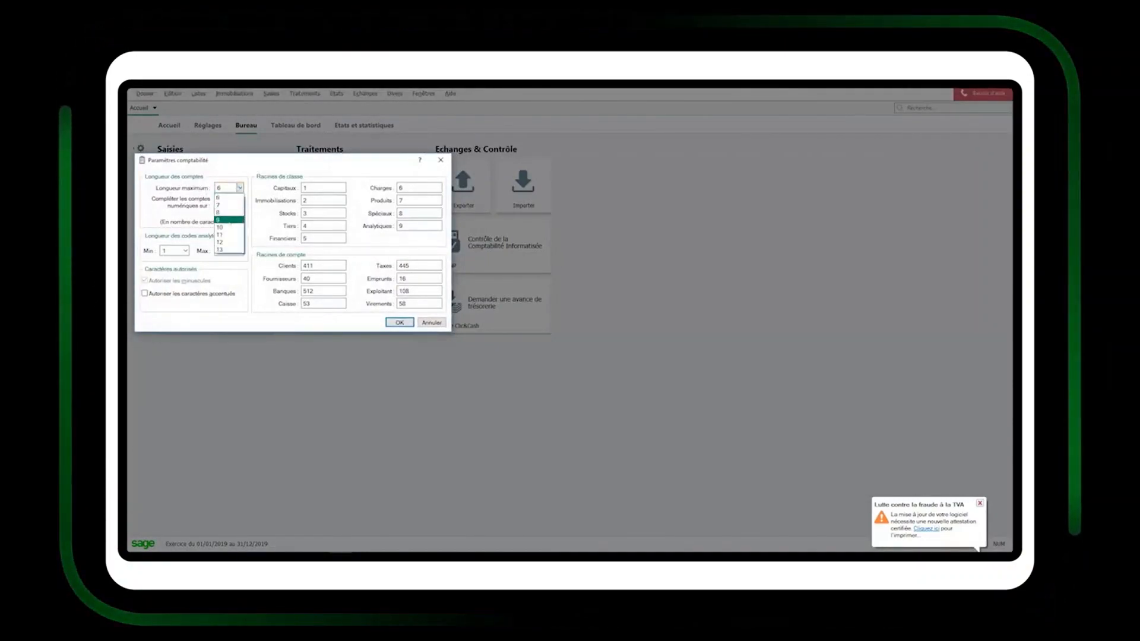
{"action": "left_click", "coordinate": [226, 220]}
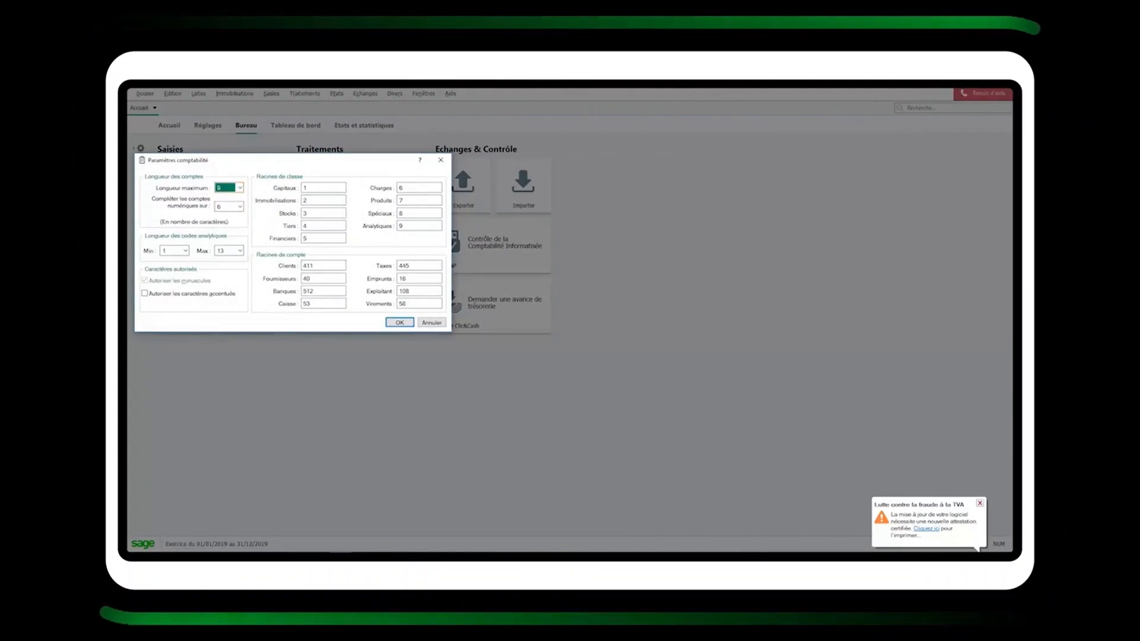
{"action": "left_click", "coordinate": [397, 323]}
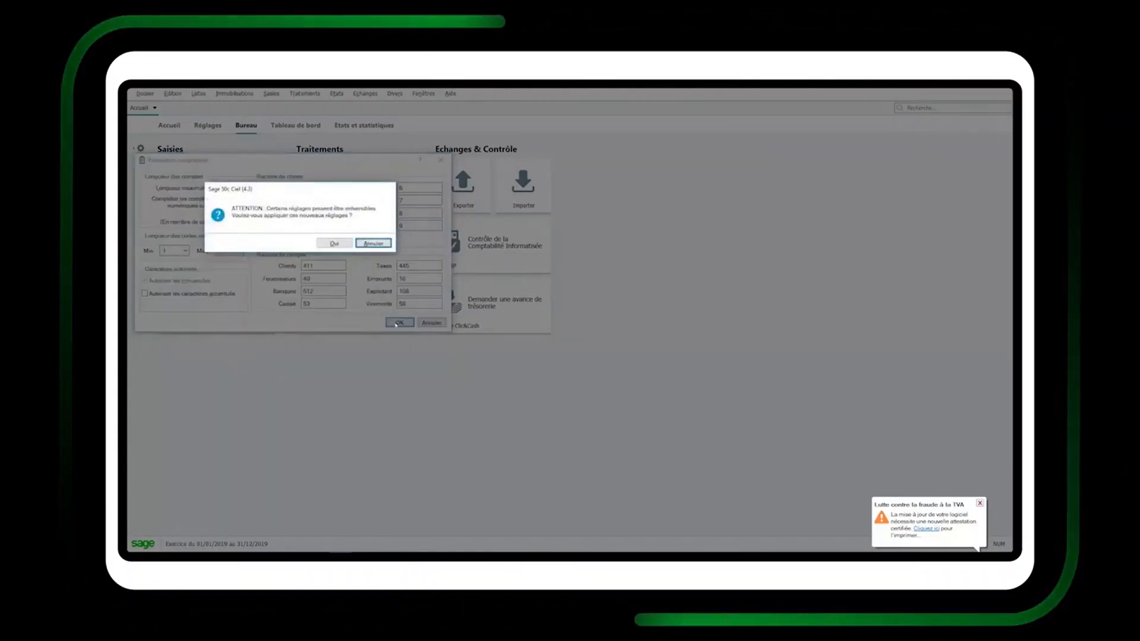
{"action": "left_click", "coordinate": [335, 243]}
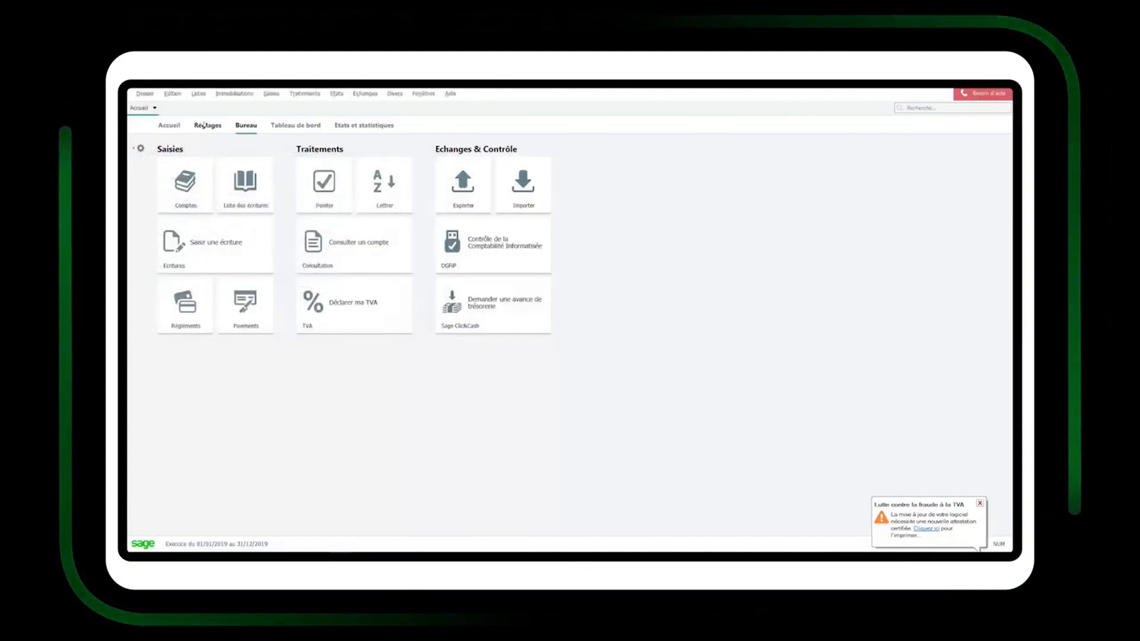
Step: Import the FEC text file from the desktop again using "Import fichier FEC (Délimité Tabul)", and close the import report
{"action": "left_click", "coordinate": [145, 94]}
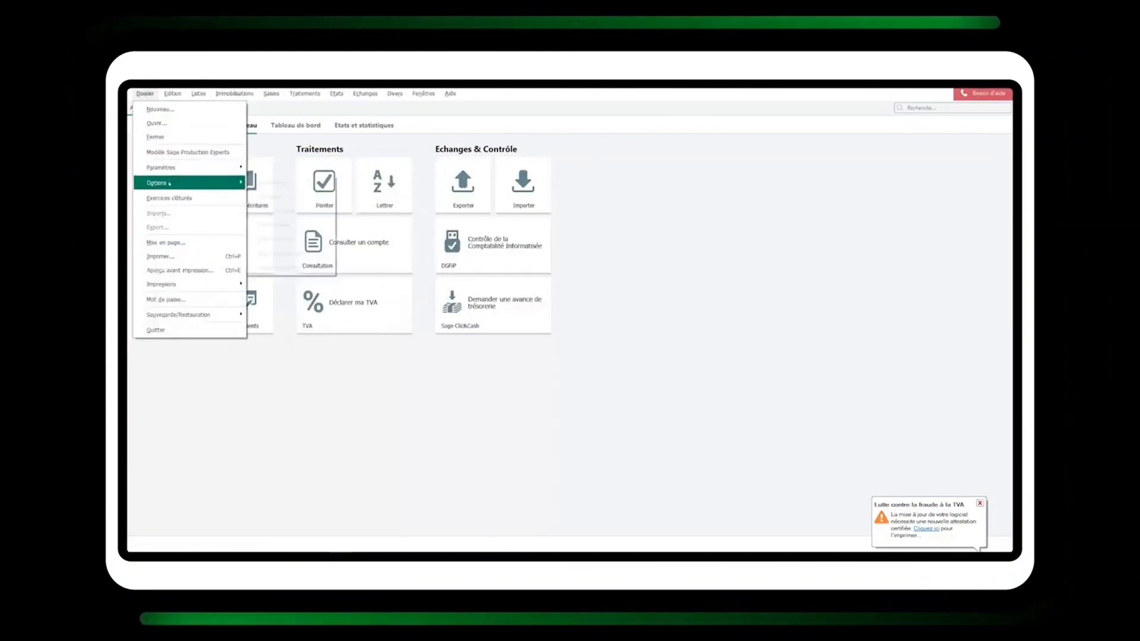
{"action": "mouse_move", "coordinate": [169, 183]}
{"action": "left_click", "coordinate": [289, 268]}
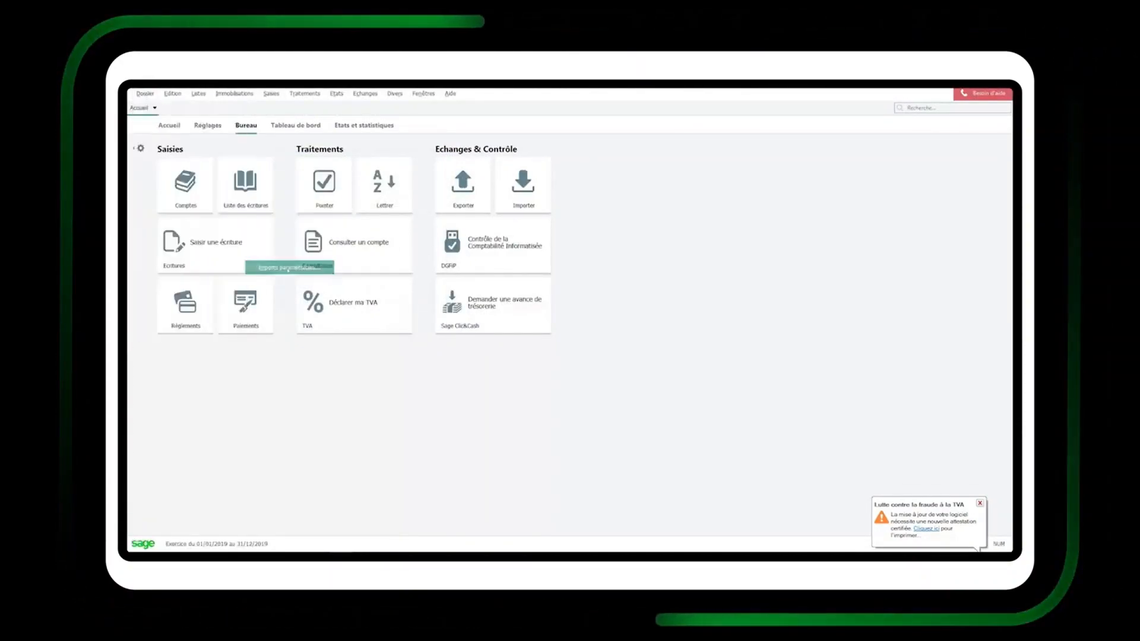
{"action": "scroll", "coordinate": [305, 302], "scroll_direction": "down", "scroll_amount": 9}
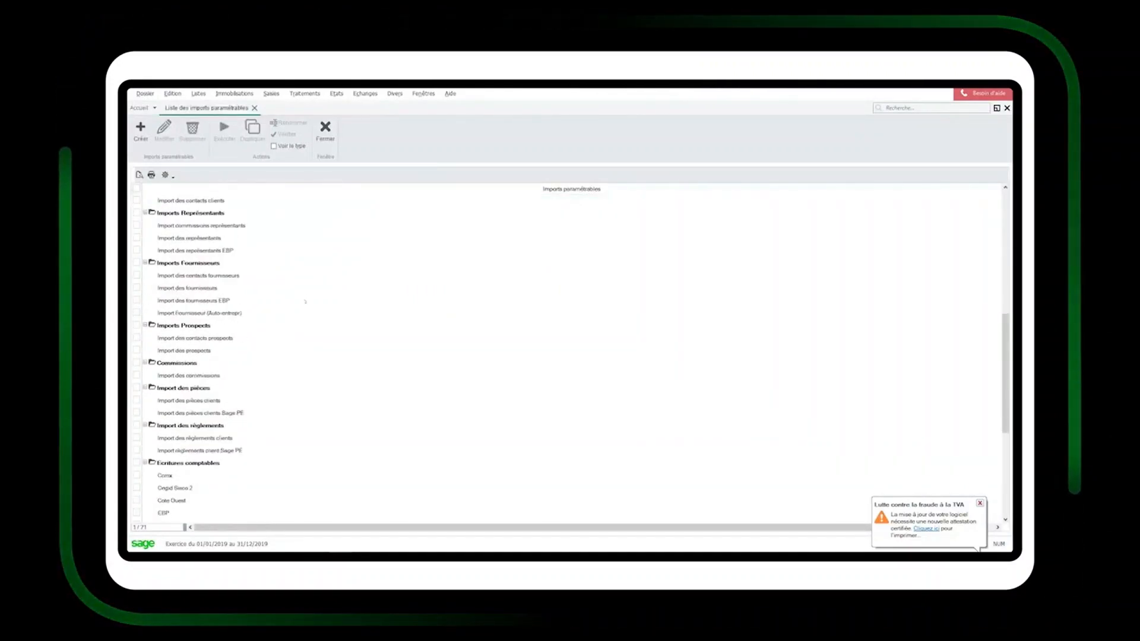
{"action": "scroll", "coordinate": [305, 302], "scroll_direction": "down", "scroll_amount": 5}
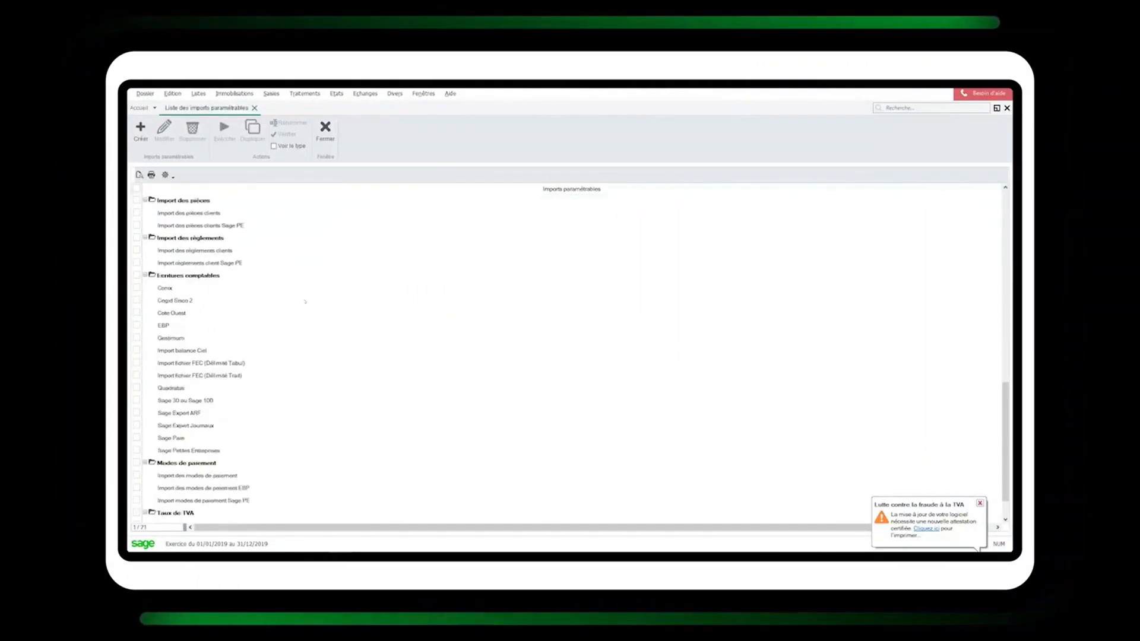
{"action": "left_click", "coordinate": [220, 364]}
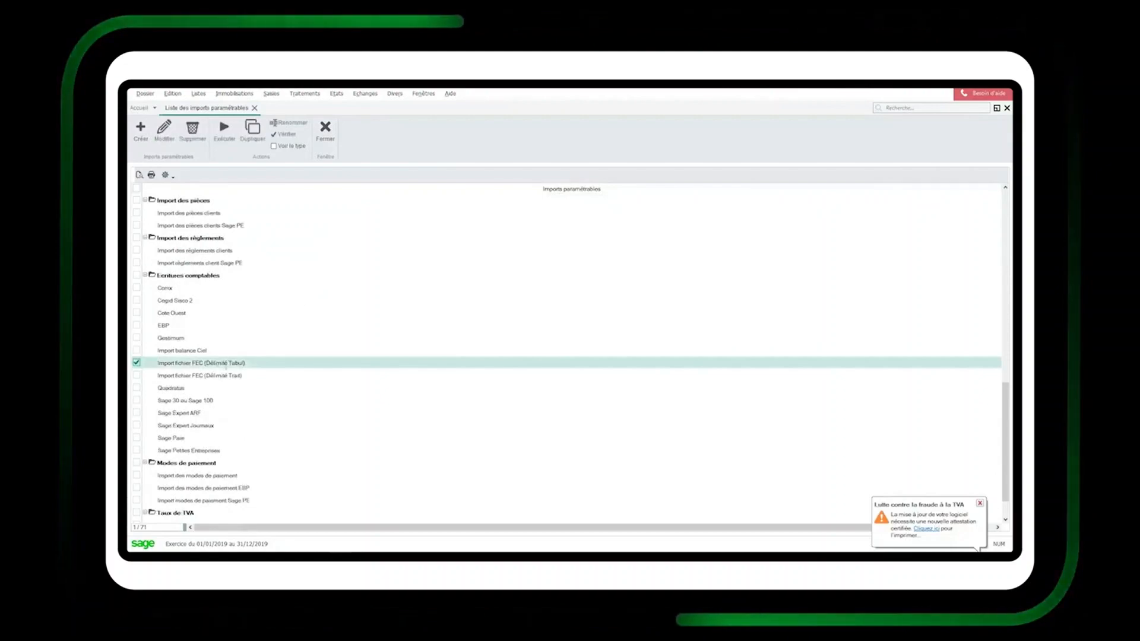
{"action": "left_click", "coordinate": [224, 129]}
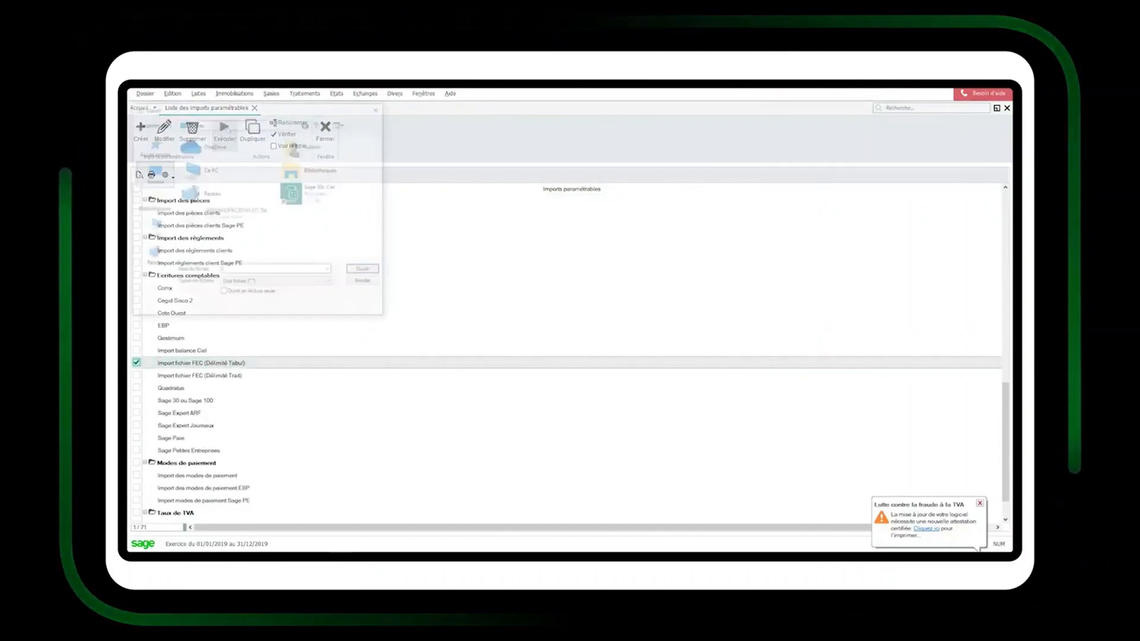
{"action": "left_click", "coordinate": [228, 218]}
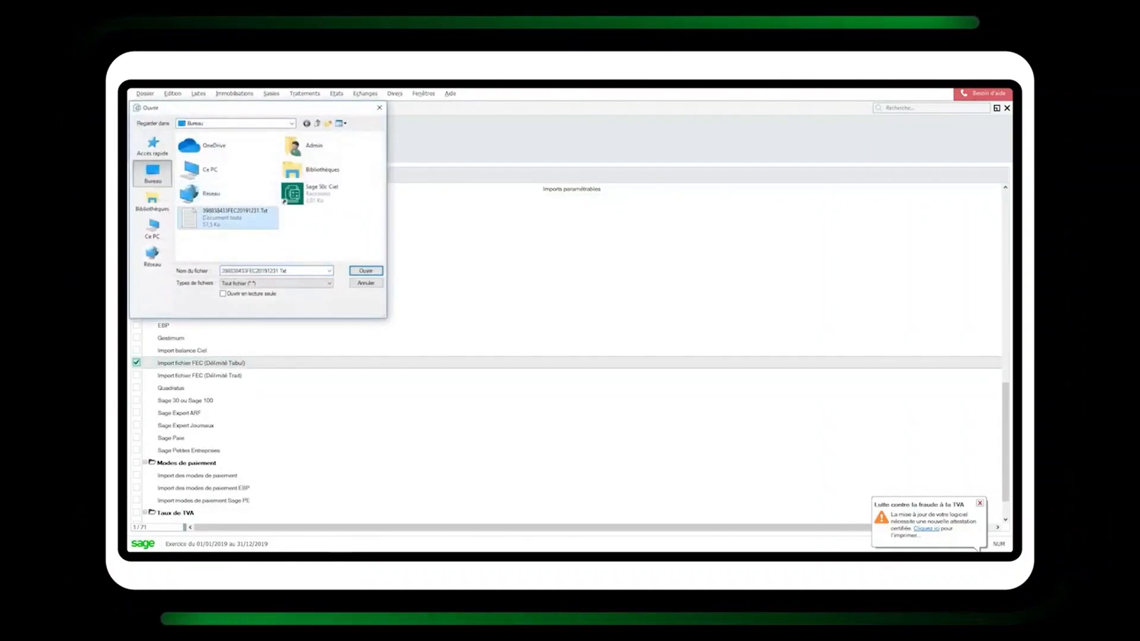
{"action": "left_click", "coordinate": [366, 271]}
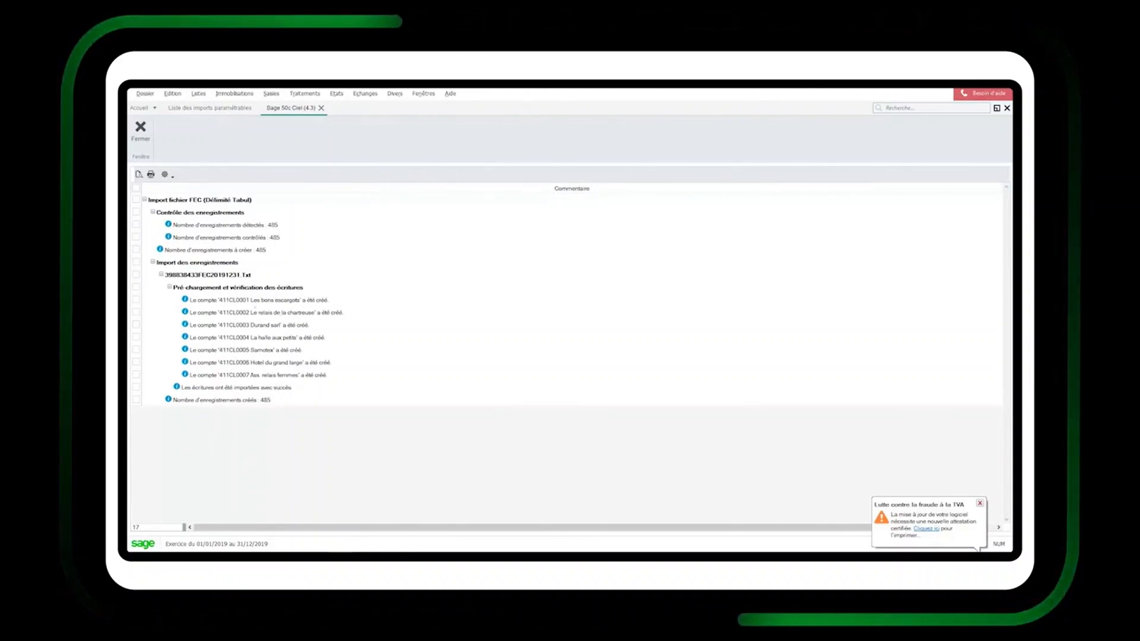
{"action": "left_click", "coordinate": [141, 131]}
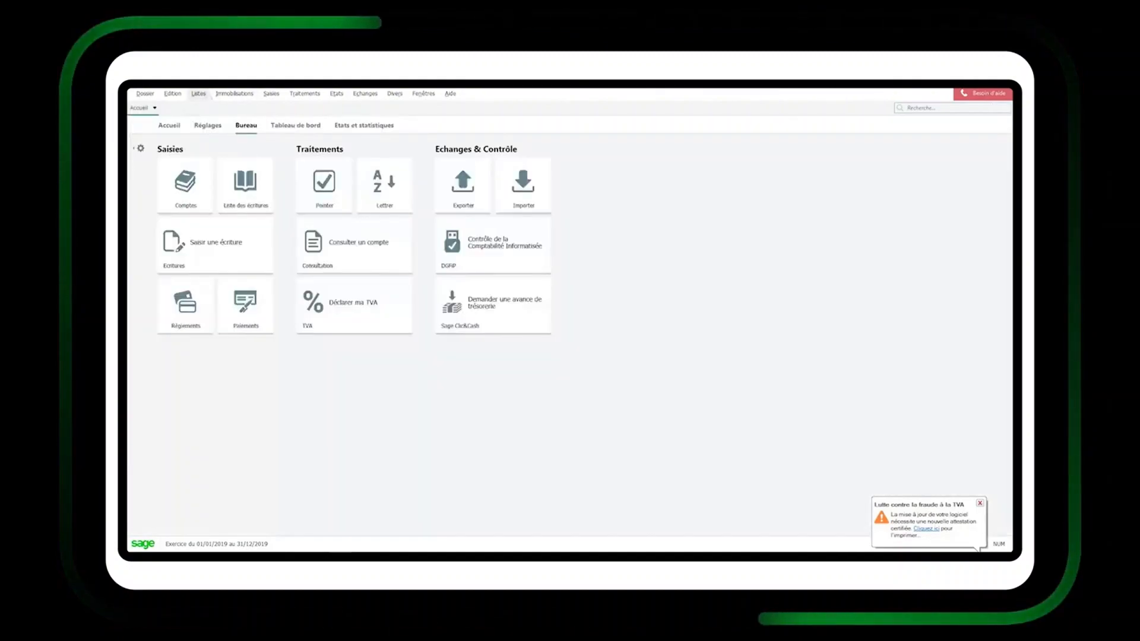
Step: Open the list of accounting entries and review the imported entry lines
{"action": "left_click", "coordinate": [198, 93]}
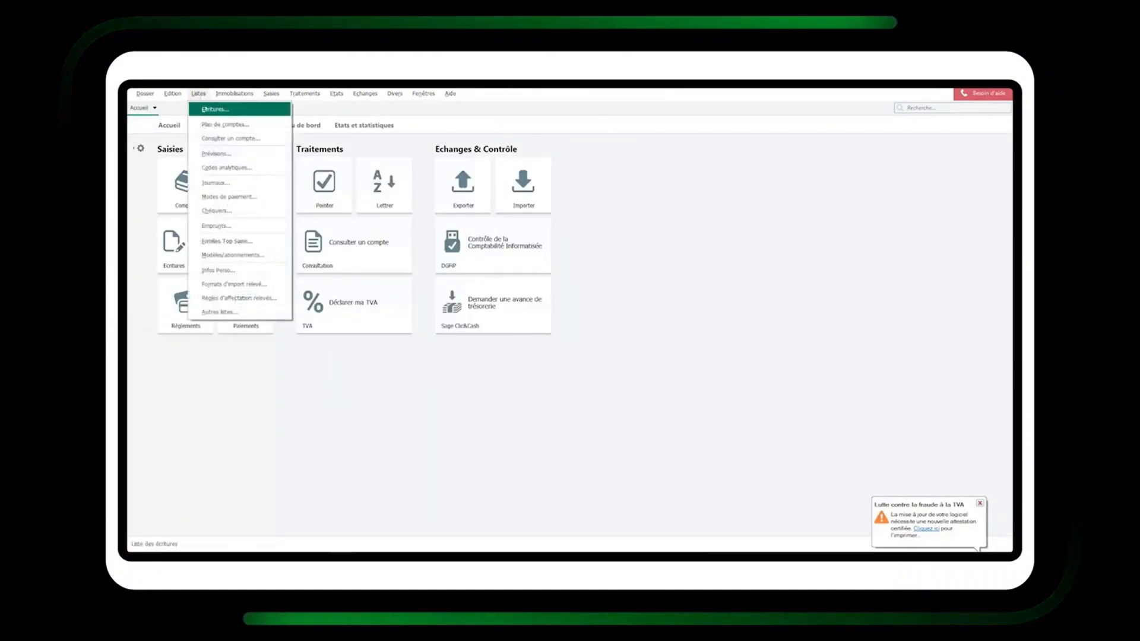
{"action": "key", "text": "Escape"}
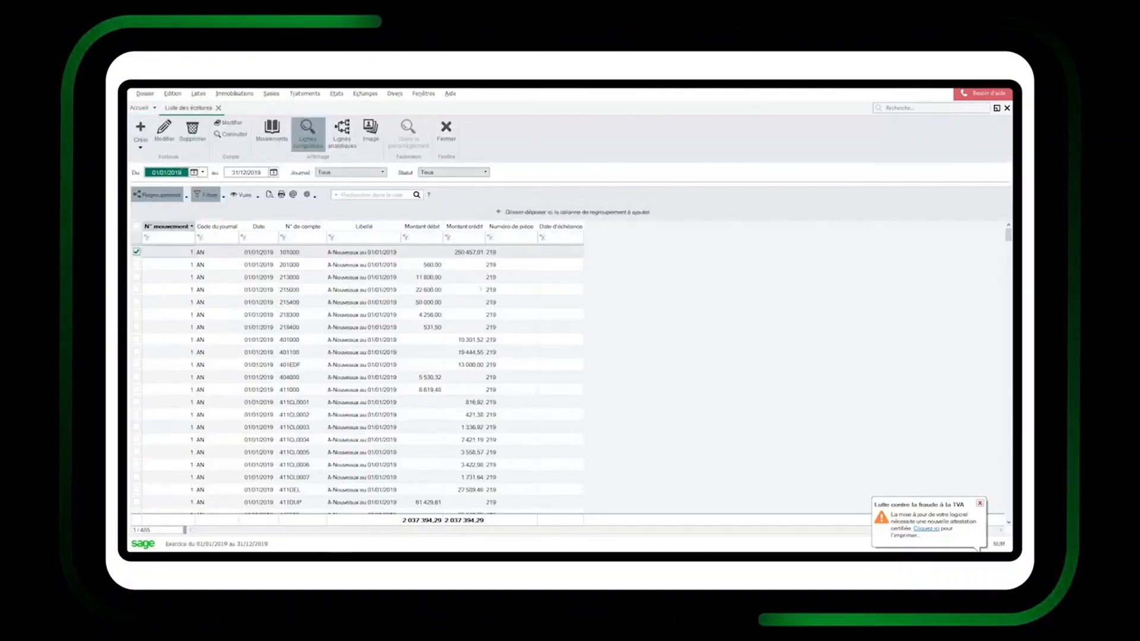
{"action": "scroll", "coordinate": [480, 288], "scroll_direction": "down", "scroll_amount": 1}
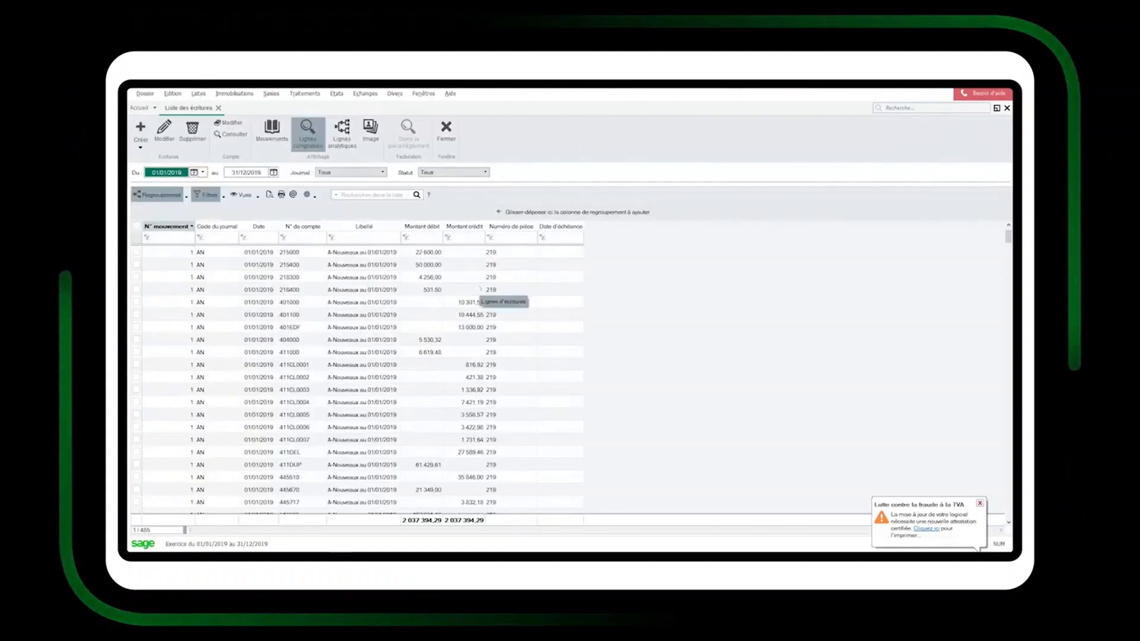